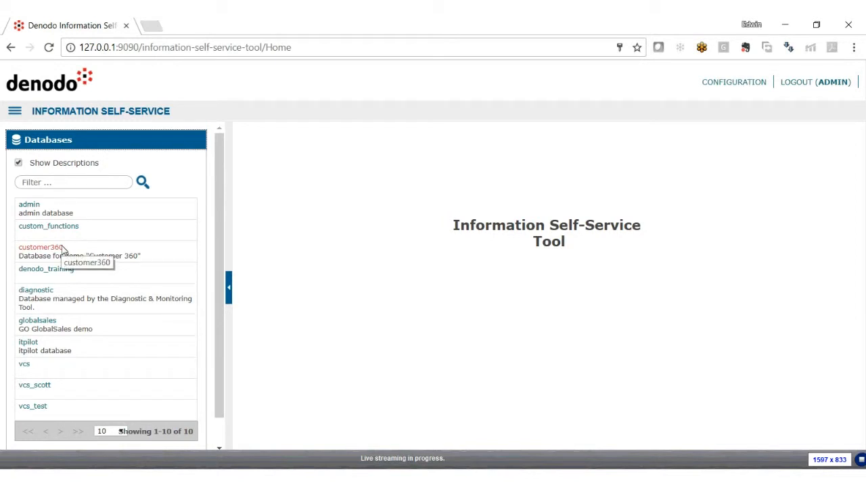
Open the customer360 database and search its view metadata for "web service"
{"action": "left_click", "coordinate": [63, 251]}
{"action": "left_click", "coordinate": [228, 288]}
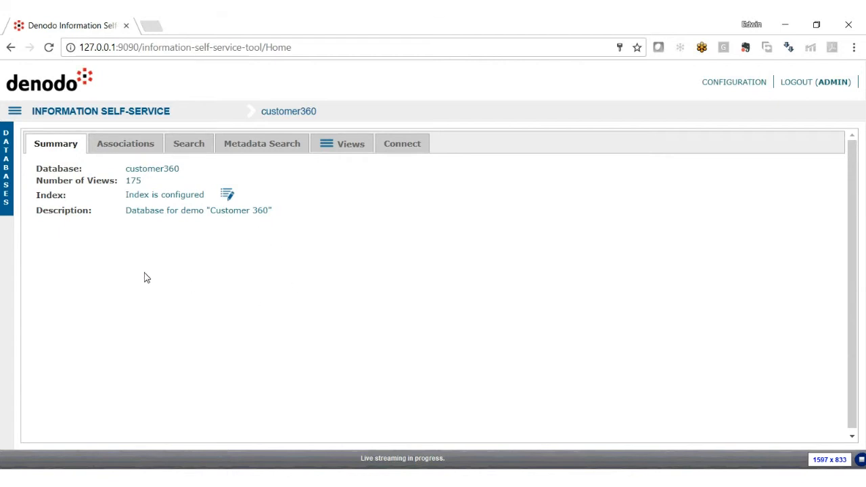
{"action": "left_click", "coordinate": [257, 155]}
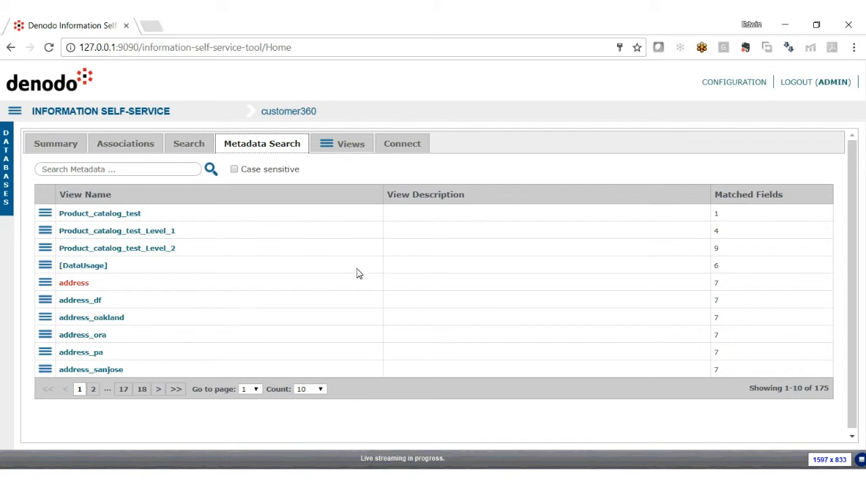
{"action": "left_click", "coordinate": [132, 172]}
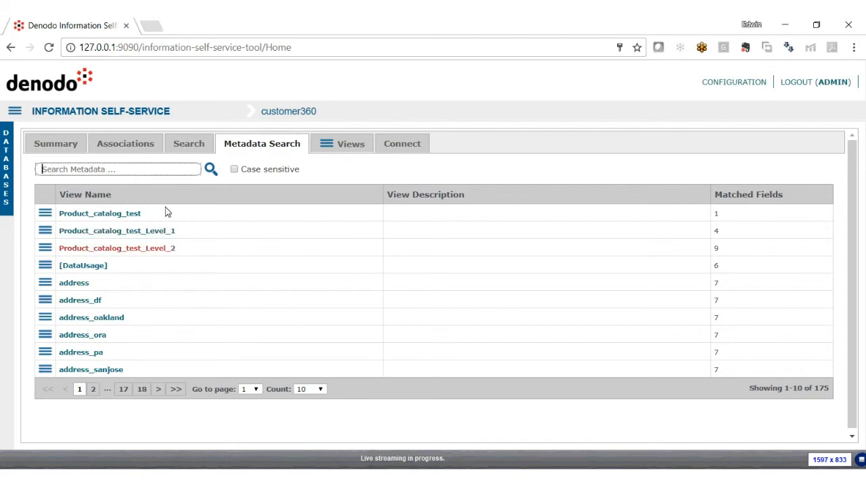
{"action": "type", "text": "web service"}
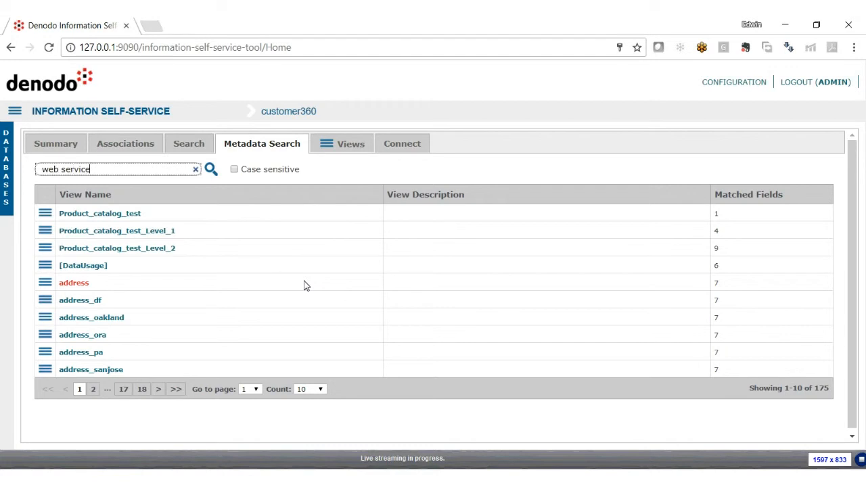
{"action": "key", "text": "Return"}
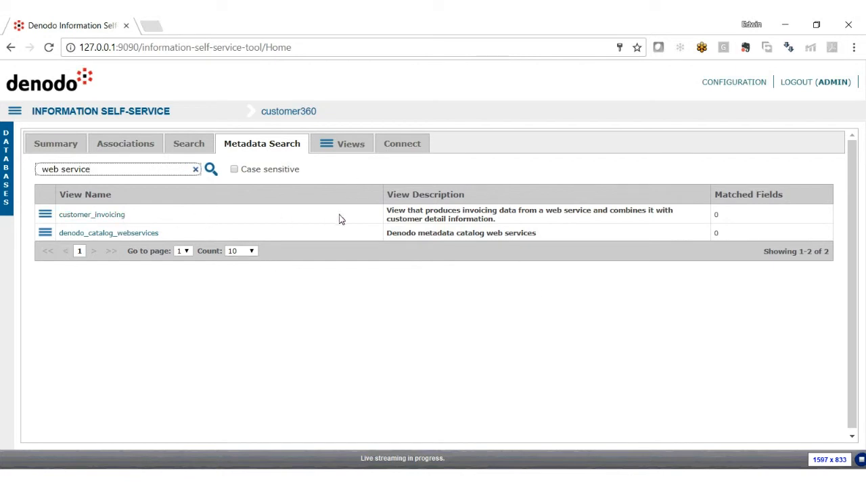
Read the customer_invoicing view's description in the search results and open that view with the view list collapsed
{"action": "left_click_drag", "start_coordinate": [388, 214], "coordinate": [485, 220]}
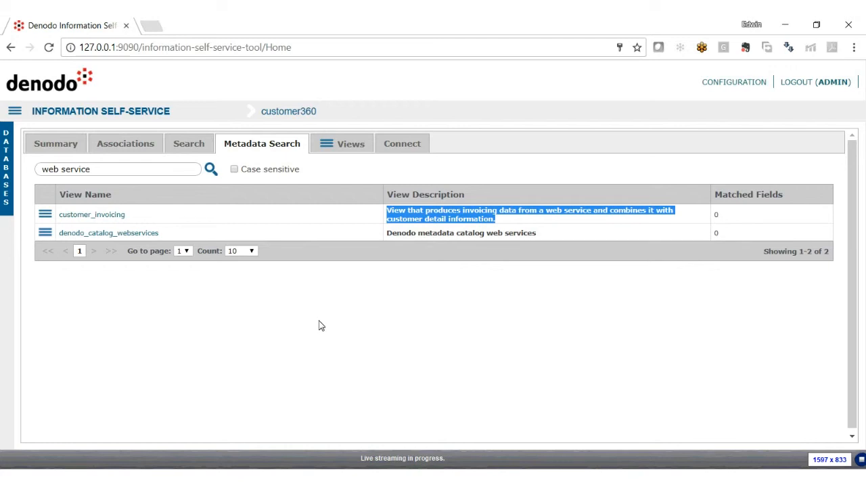
{"action": "left_click", "coordinate": [298, 342]}
{"action": "left_click", "coordinate": [91, 214]}
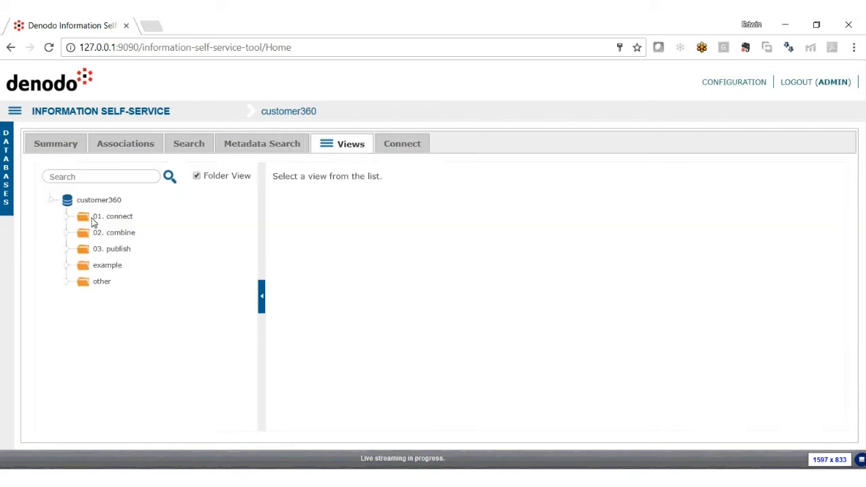
{"action": "left_click", "coordinate": [260, 300]}
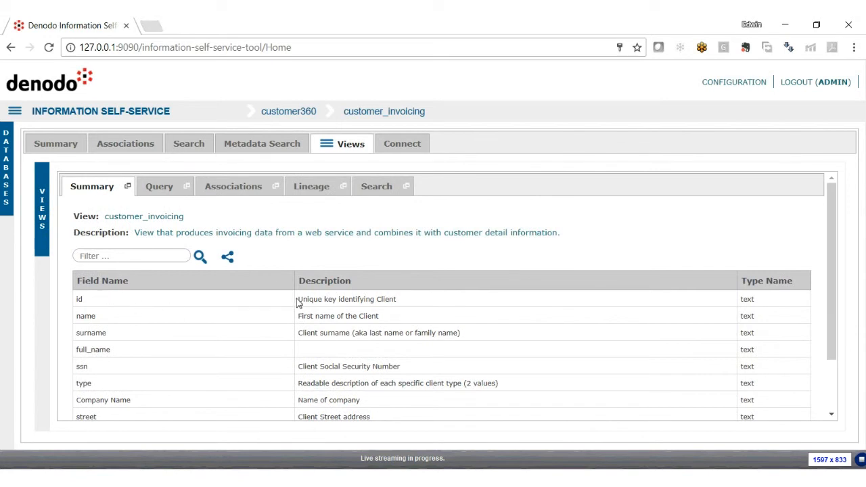
Review the field names, descriptions and data types in the customer_invoicing view's summary
{"action": "scroll", "coordinate": [384, 339], "scroll_direction": "down", "scroll_amount": 2}
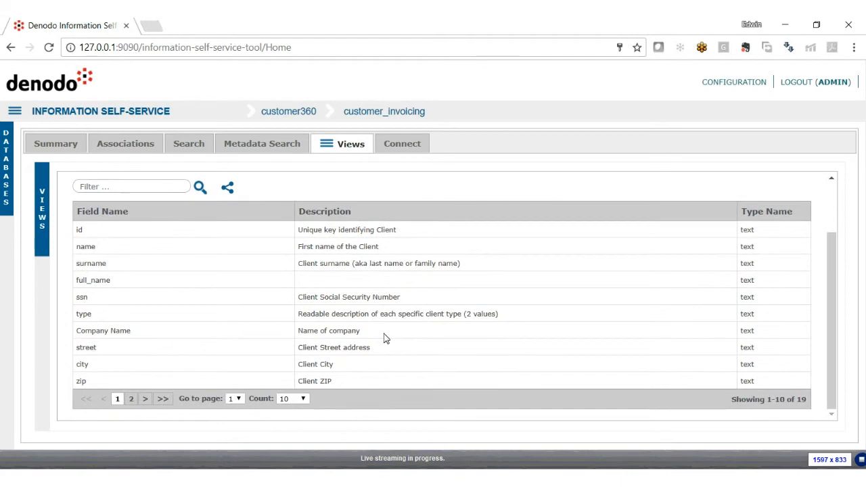
{"action": "scroll", "coordinate": [383, 338], "scroll_direction": "up", "scroll_amount": 2}
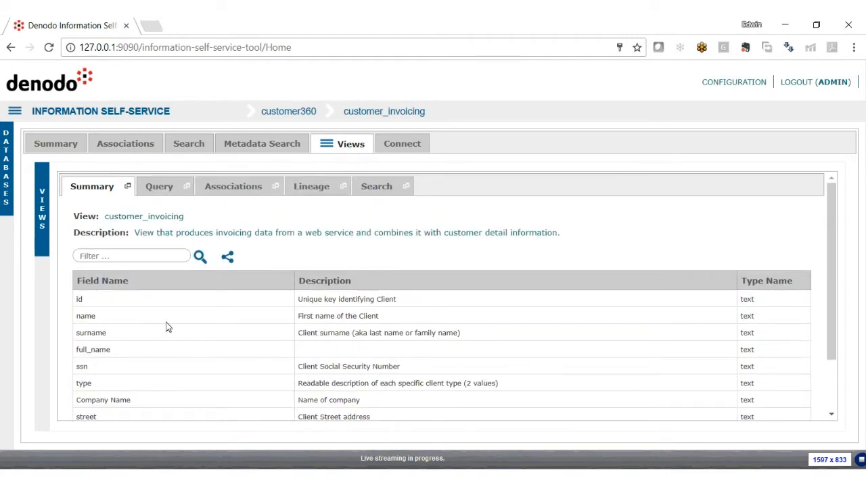
{"action": "scroll", "coordinate": [410, 356], "scroll_direction": "down", "scroll_amount": 2}
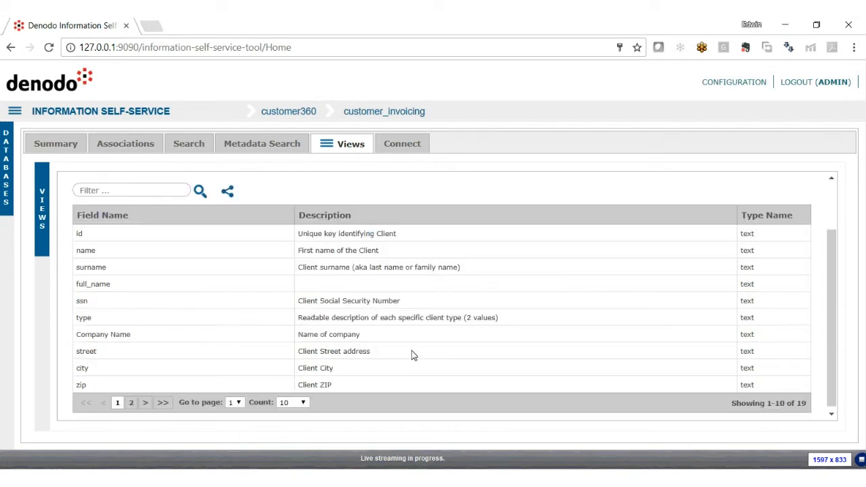
{"action": "scroll", "coordinate": [413, 355], "scroll_direction": "up", "scroll_amount": 2}
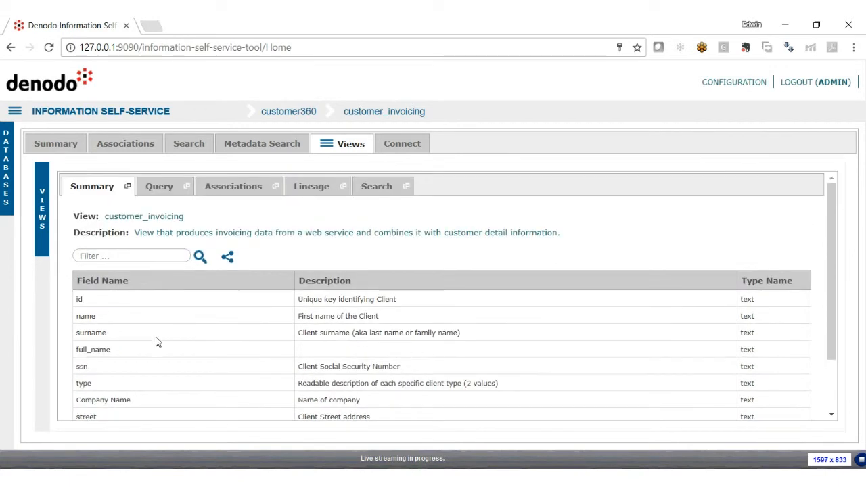
{"action": "scroll", "coordinate": [224, 318], "scroll_direction": "down", "scroll_amount": 2}
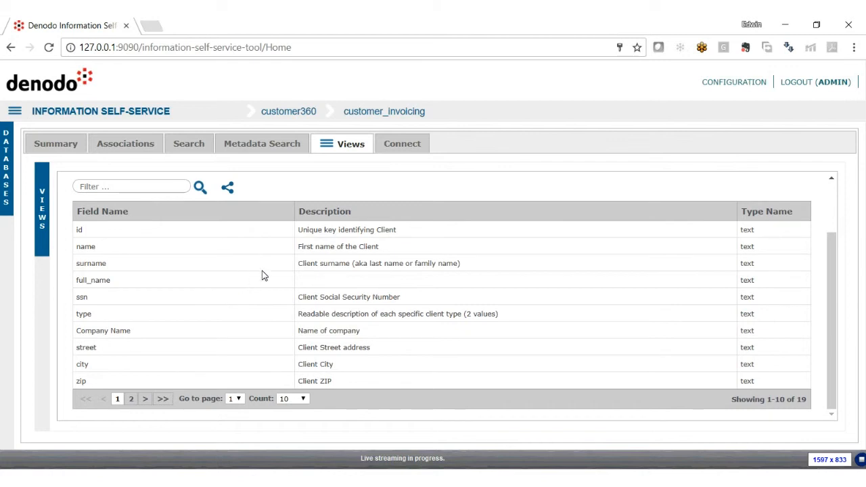
{"action": "scroll", "coordinate": [266, 289], "scroll_direction": "up", "scroll_amount": 1}
{"action": "scroll", "coordinate": [266, 289], "scroll_direction": "up", "scroll_amount": 1}
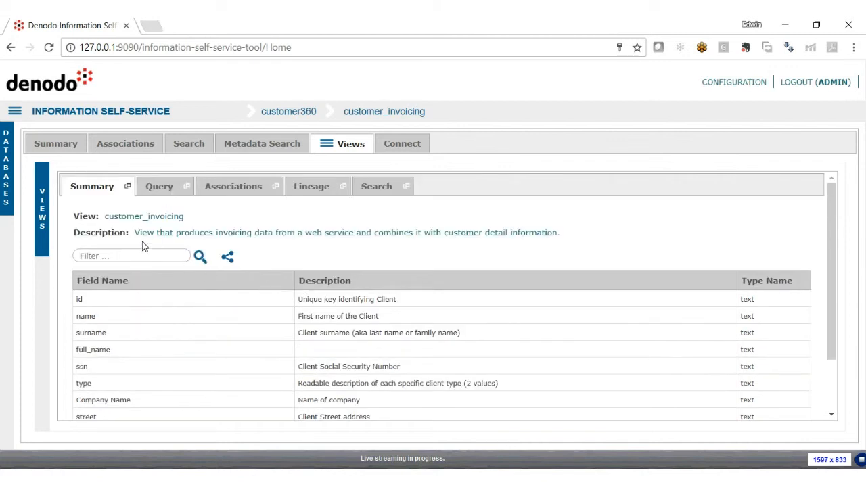
Display the associations diagram of customer_invoicing and expand the customer view to examine its related views
{"action": "left_click", "coordinate": [237, 192]}
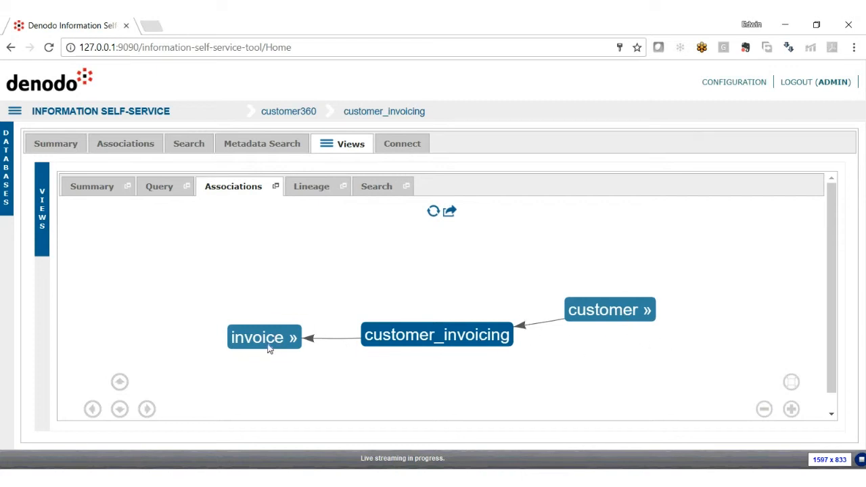
{"action": "left_click", "coordinate": [607, 310]}
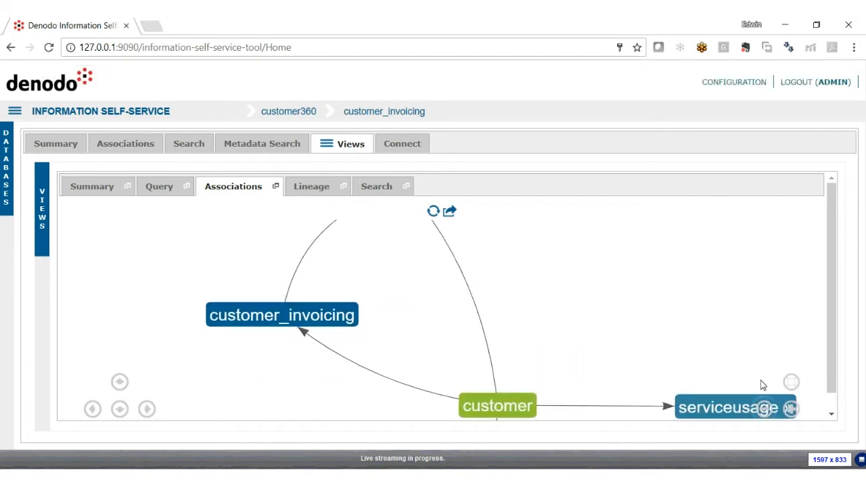
{"action": "left_click", "coordinate": [766, 409]}
{"action": "left_click", "coordinate": [765, 410]}
{"action": "left_click", "coordinate": [765, 410]}
{"action": "left_click", "coordinate": [765, 409]}
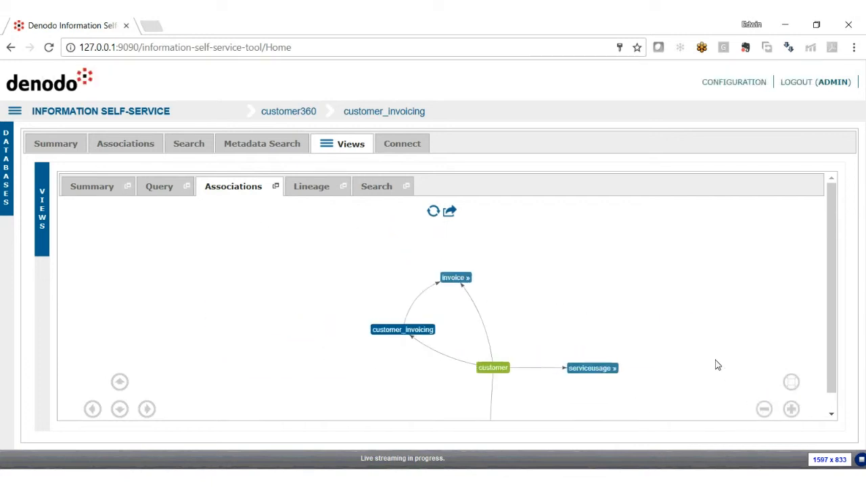
{"action": "scroll", "coordinate": [816, 369], "scroll_direction": "down", "scroll_amount": 2}
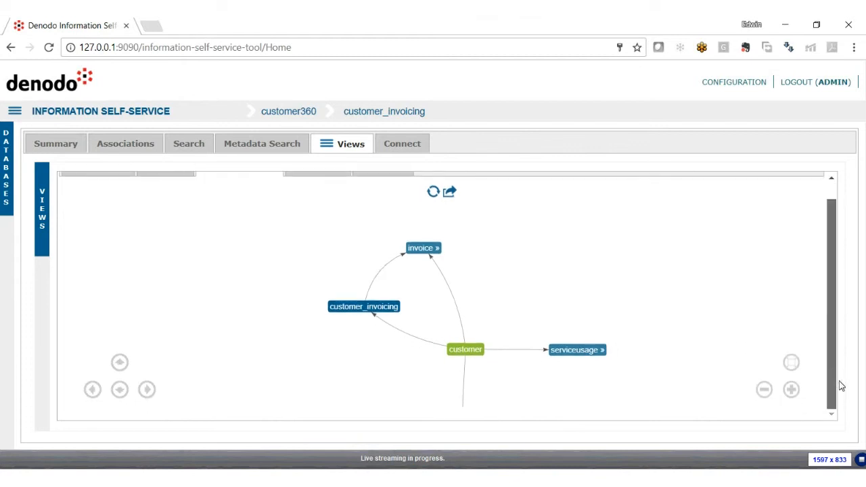
{"action": "scroll", "coordinate": [850, 396], "scroll_direction": "up", "scroll_amount": 1}
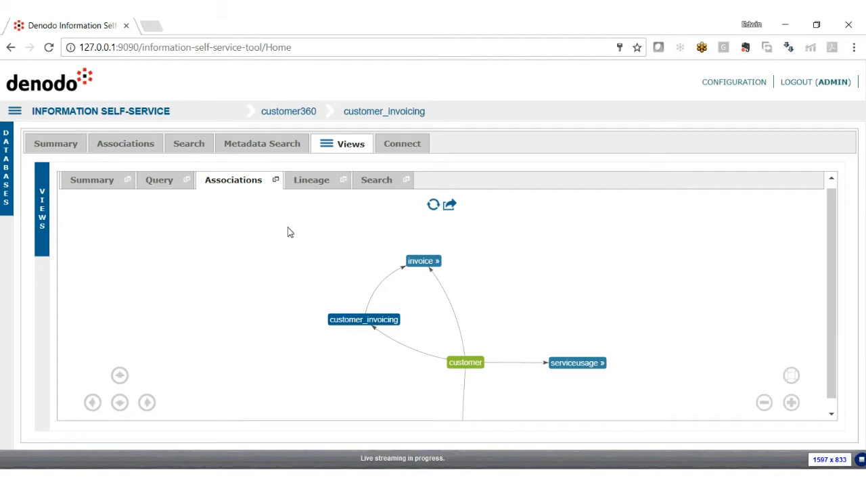
Display the data lineage of customer_invoicing and trace the Company Name field through it
{"action": "left_click", "coordinate": [303, 188]}
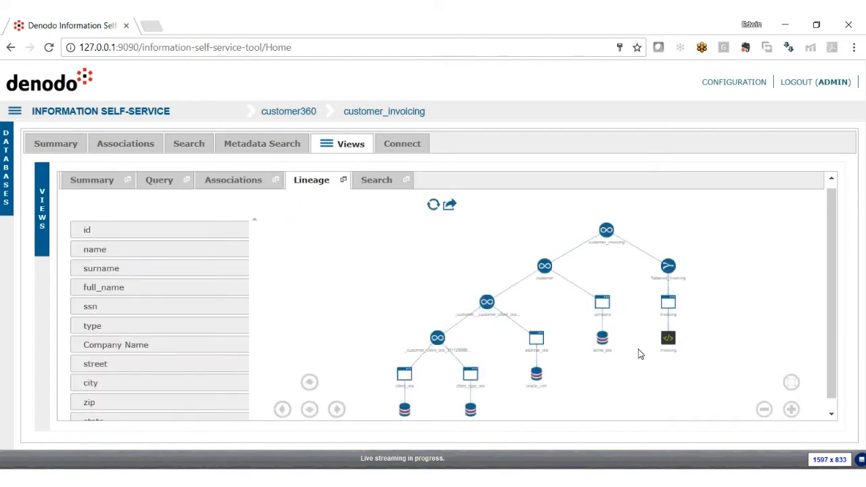
{"action": "scroll", "coordinate": [834, 402], "scroll_direction": "down", "scroll_amount": 1}
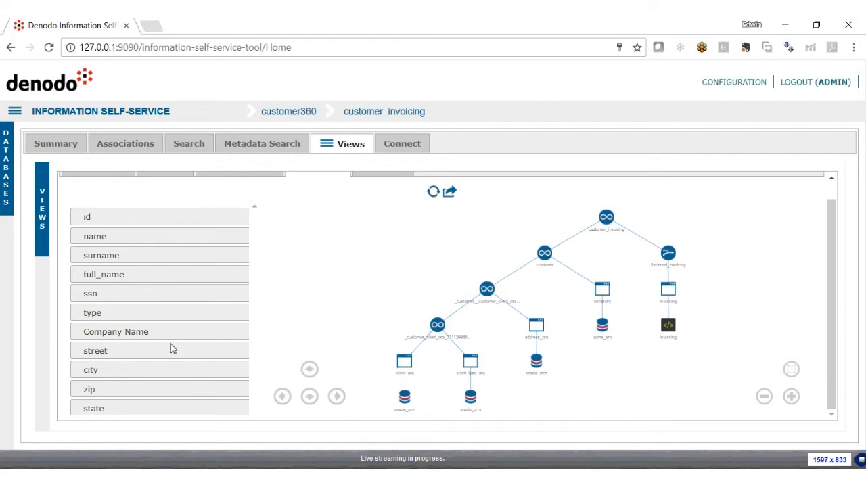
{"action": "left_click", "coordinate": [156, 335]}
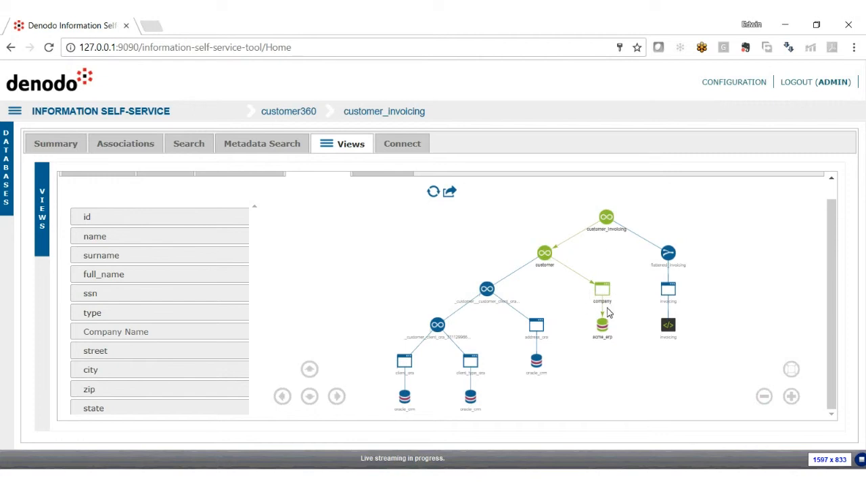
Inspect how Company Name is mapped in the details of the customer_invoicing lineage node, and close the details
{"action": "left_click", "coordinate": [607, 218]}
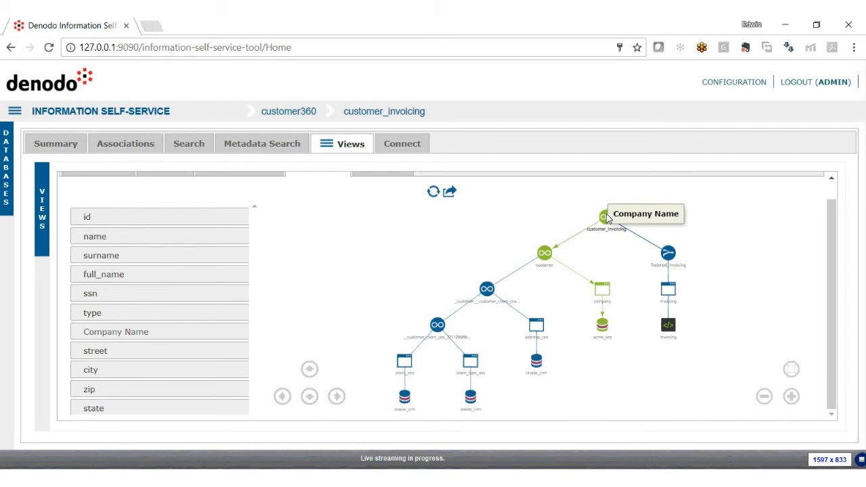
{"action": "left_click", "coordinate": [607, 218]}
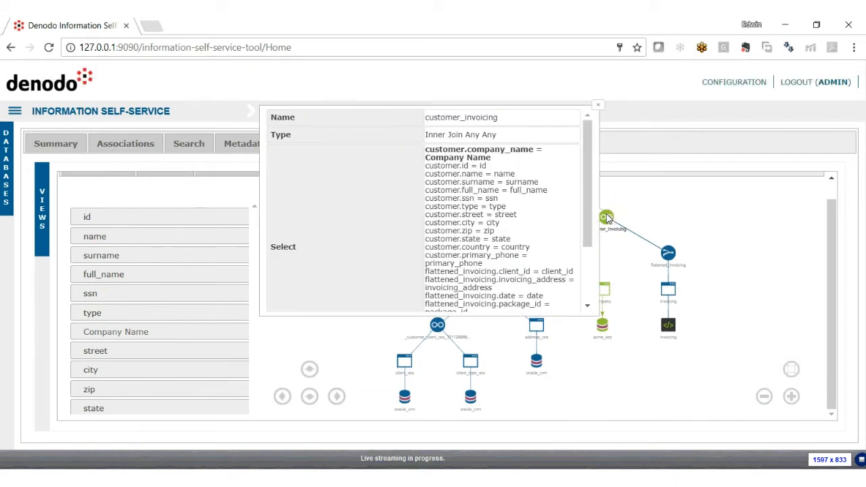
{"action": "left_click_drag", "start_coordinate": [494, 159], "coordinate": [433, 165]}
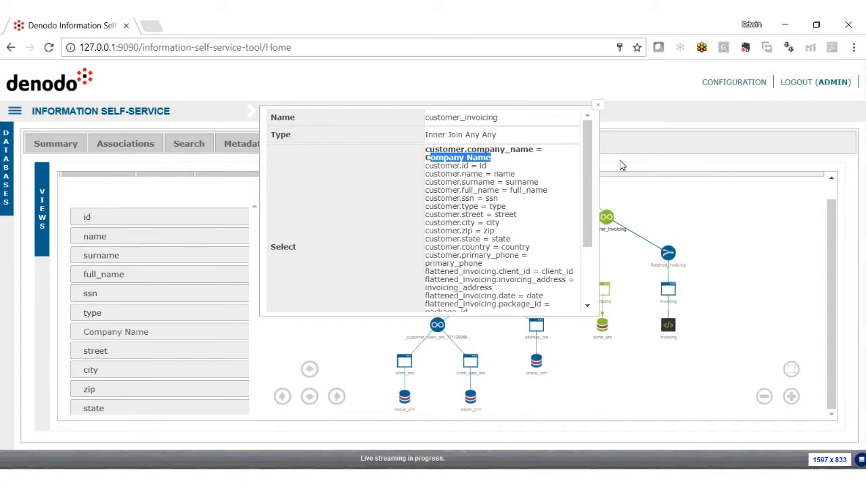
{"action": "left_click", "coordinate": [599, 106]}
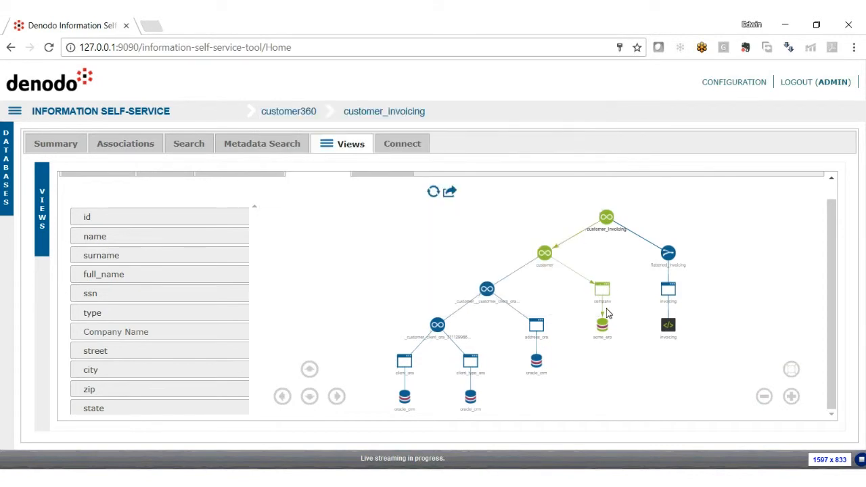
Inspect the connection details of the acme_erp data source behind Company Name, including its DB URI, and close them
{"action": "left_click", "coordinate": [603, 337]}
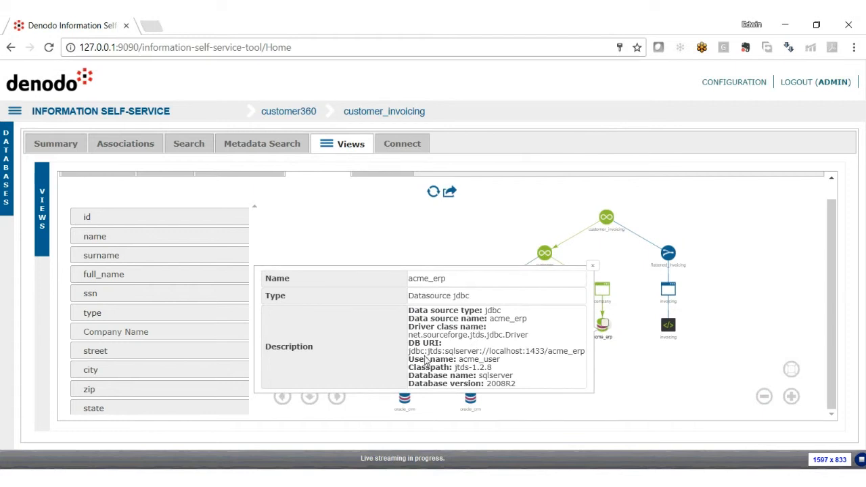
{"action": "left_click_drag", "start_coordinate": [408, 351], "coordinate": [465, 367]}
{"action": "left_click", "coordinate": [498, 373]}
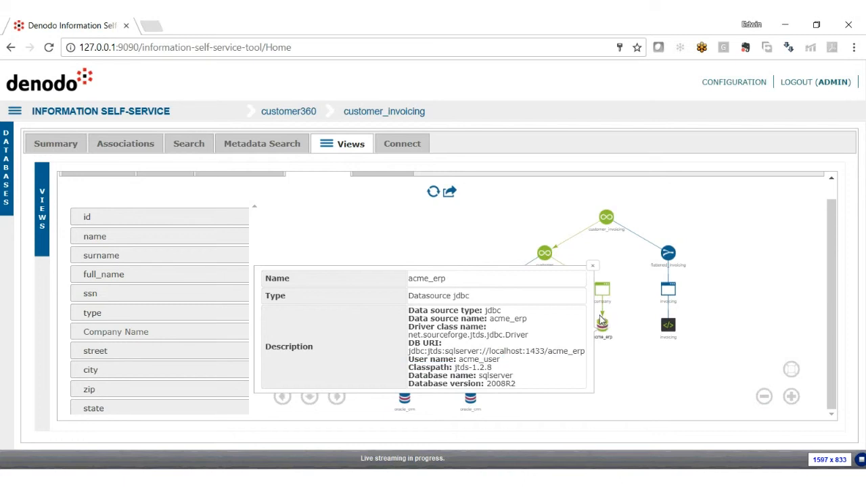
{"action": "left_click", "coordinate": [592, 266]}
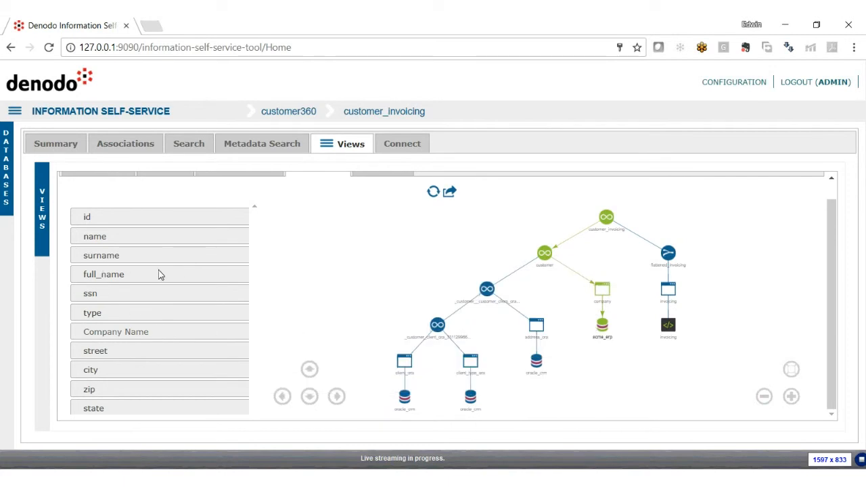
Trace the full_name field's lineage and inspect the connection details of its oracle_crm data source, closing them when done
{"action": "left_click", "coordinate": [88, 276]}
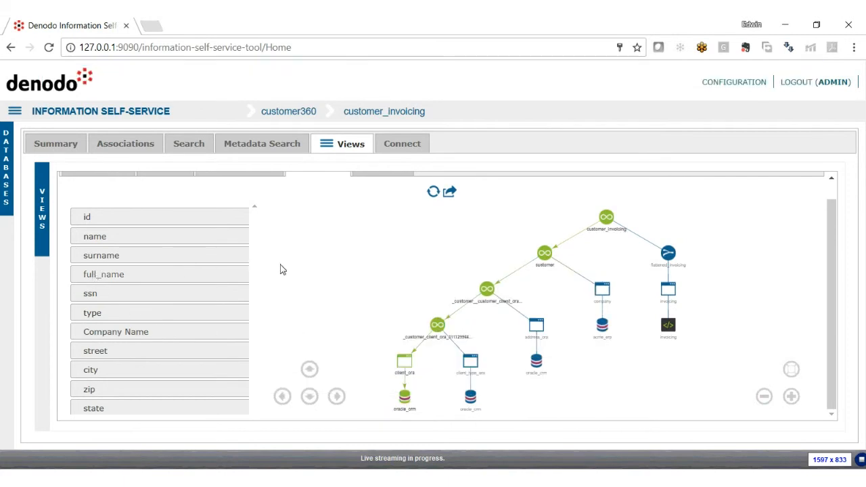
{"action": "left_click", "coordinate": [405, 397]}
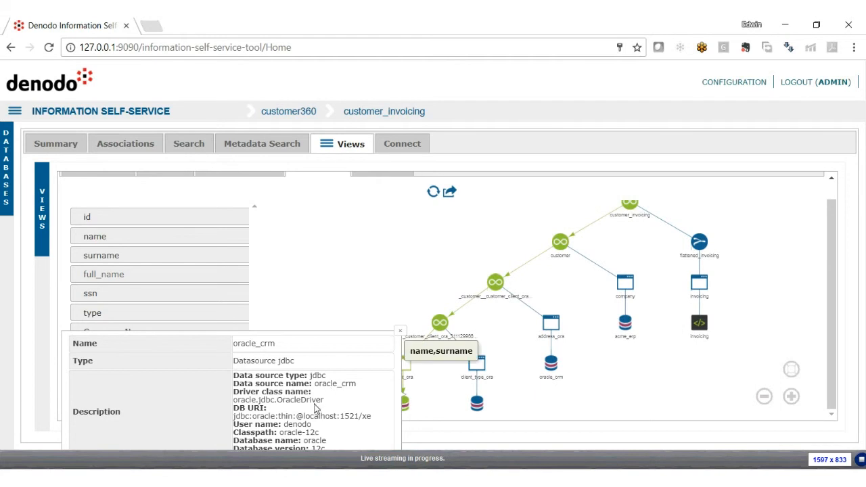
{"action": "left_click_drag", "start_coordinate": [316, 336], "coordinate": [314, 299]}
{"action": "left_click", "coordinate": [314, 303]}
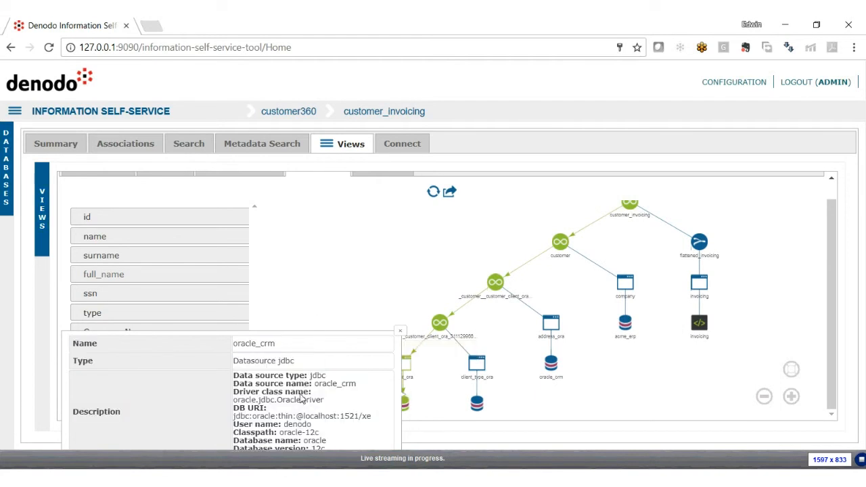
{"action": "left_click", "coordinate": [401, 332]}
Inspect how full_name is mapped in the details of the customer_invoicing lineage node
{"action": "scroll", "coordinate": [425, 296], "scroll_direction": "up", "scroll_amount": 3}
{"action": "scroll", "coordinate": [426, 299], "scroll_direction": "down", "scroll_amount": 4}
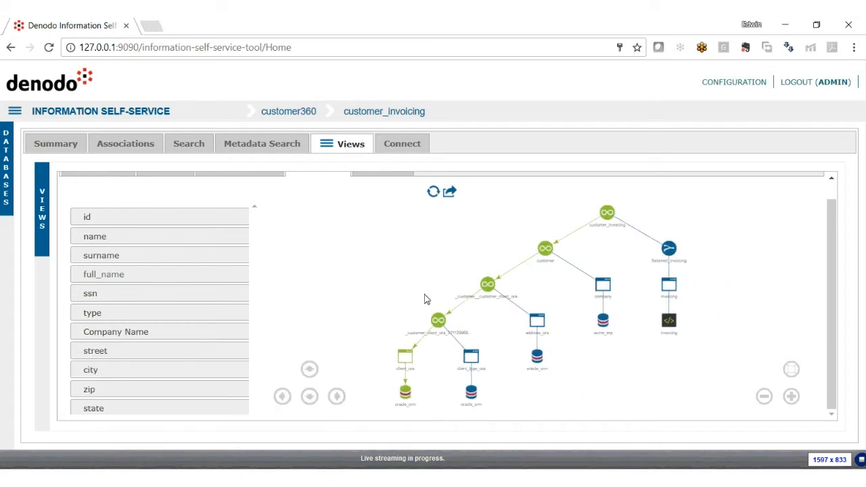
{"action": "left_click", "coordinate": [603, 220]}
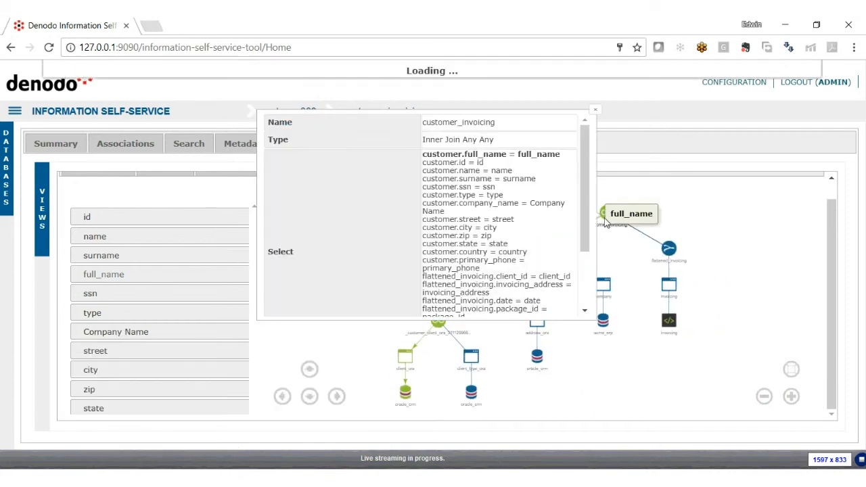
{"action": "left_click_drag", "start_coordinate": [426, 159], "coordinate": [575, 161]}
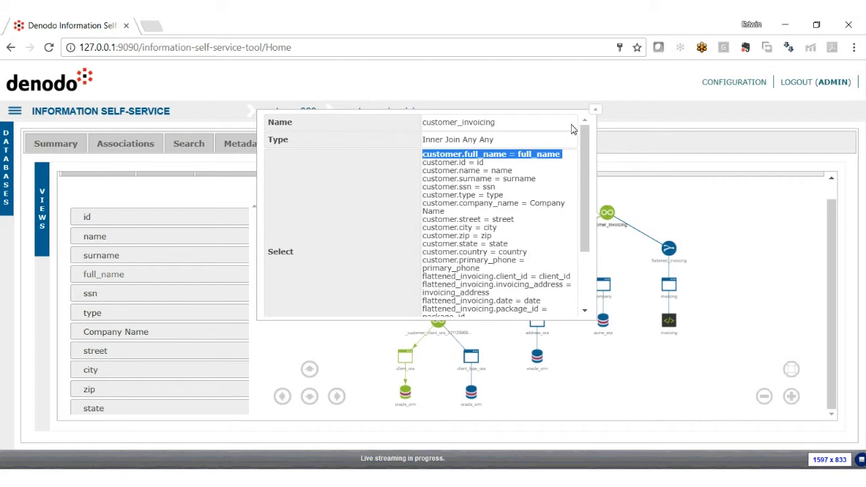
Close the customer_invoicing node details, trace the state field's lineage in the graph, and clear that selection
{"action": "left_click", "coordinate": [596, 114]}
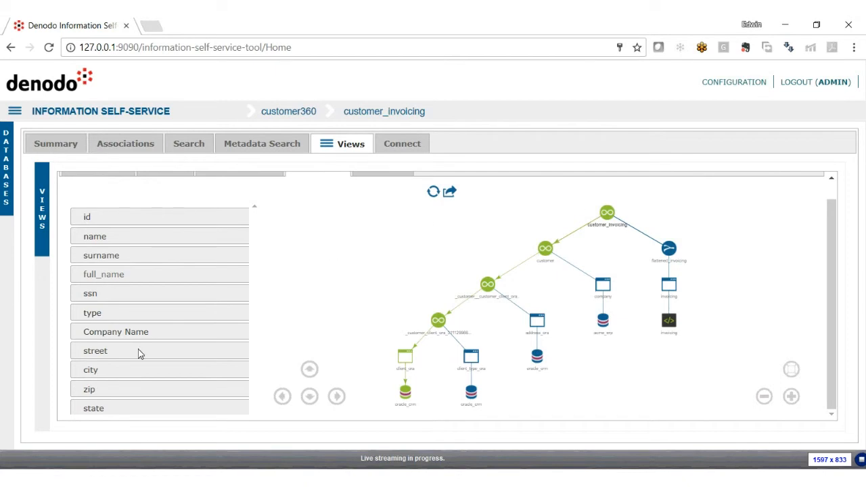
{"action": "scroll", "coordinate": [138, 352], "scroll_direction": "up", "scroll_amount": 1}
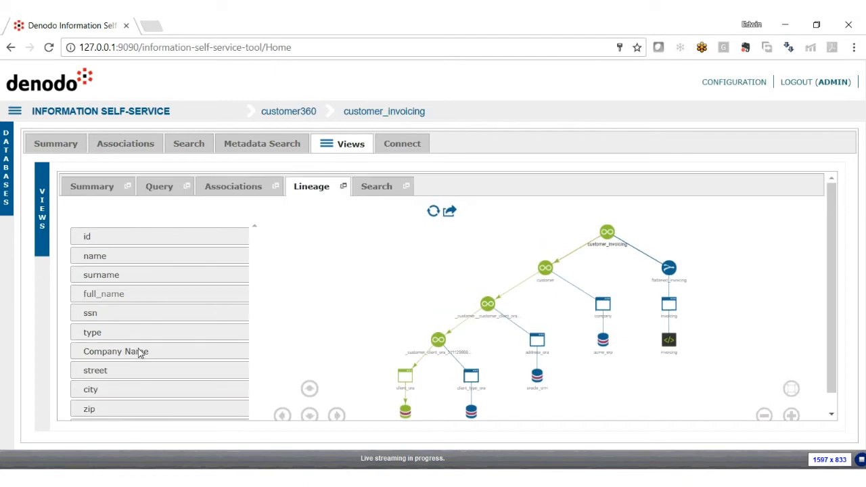
{"action": "scroll", "coordinate": [202, 321], "scroll_direction": "down", "scroll_amount": 1}
{"action": "scroll", "coordinate": [202, 321], "scroll_direction": "up", "scroll_amount": 1}
{"action": "scroll", "coordinate": [201, 320], "scroll_direction": "down", "scroll_amount": 1}
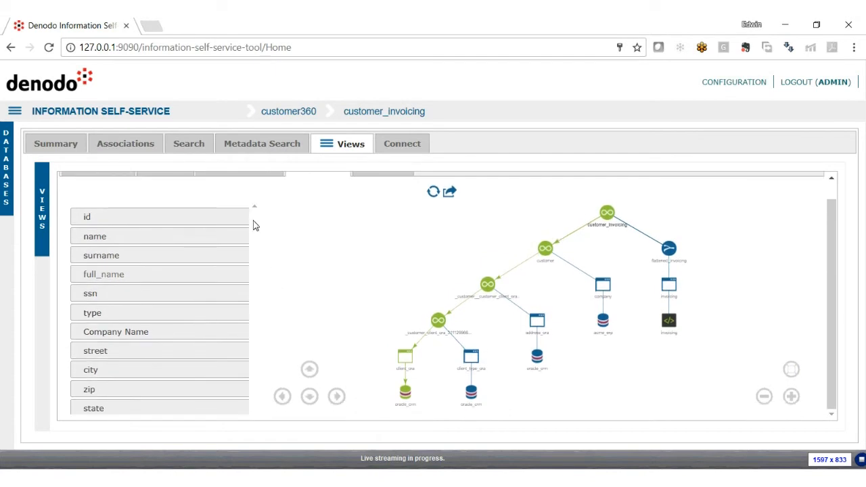
{"action": "left_click", "coordinate": [228, 408]}
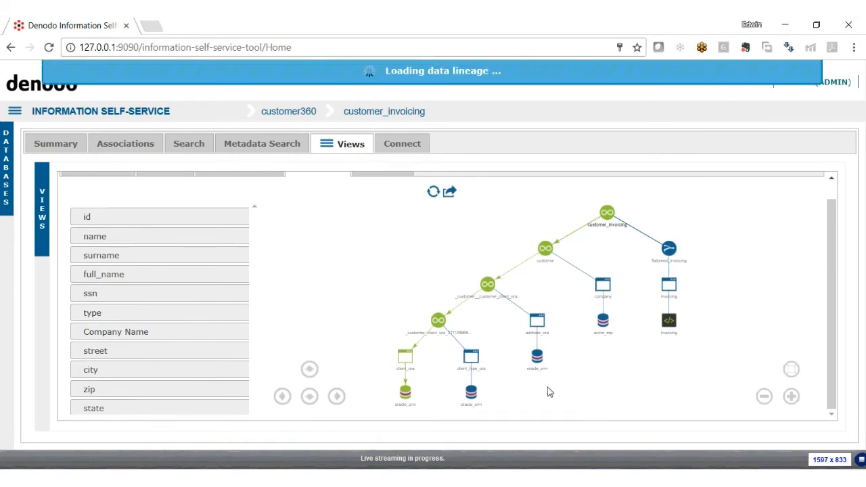
{"action": "left_click_drag", "start_coordinate": [673, 323], "coordinate": [668, 322]}
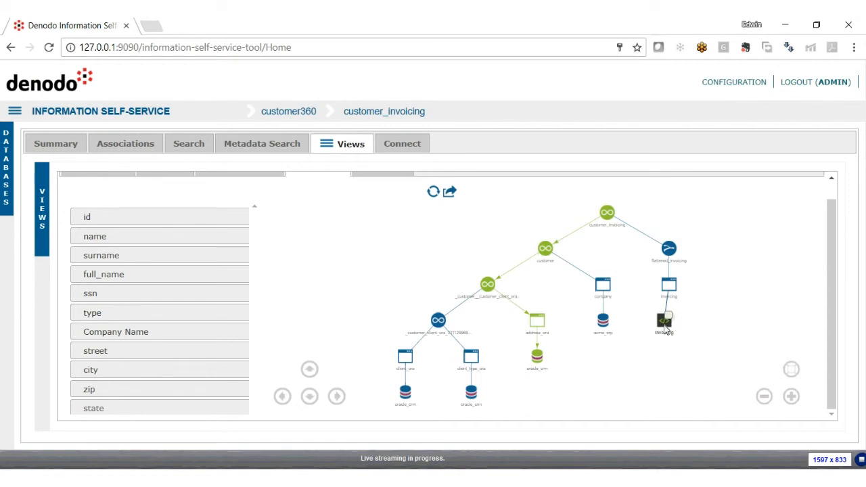
{"action": "left_click", "coordinate": [202, 407]}
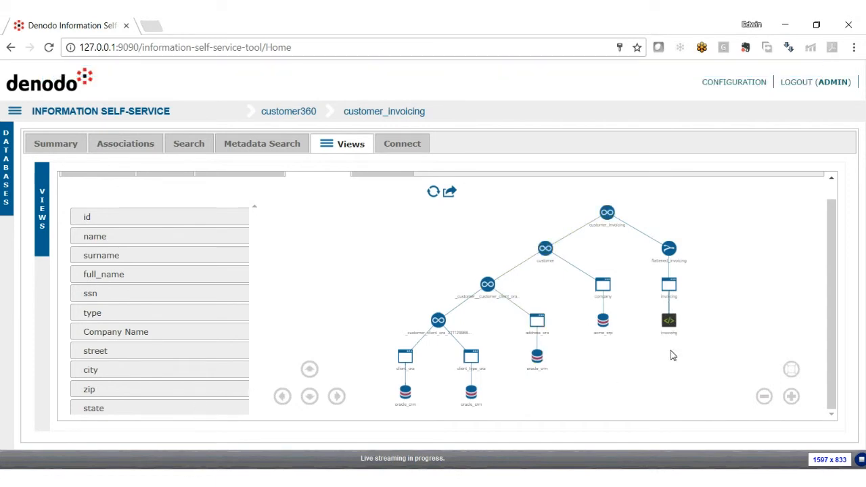
Inspect the type and route in the details of the invoicing data source under flattened_invoicing, closing them when done
{"action": "left_click", "coordinate": [669, 323]}
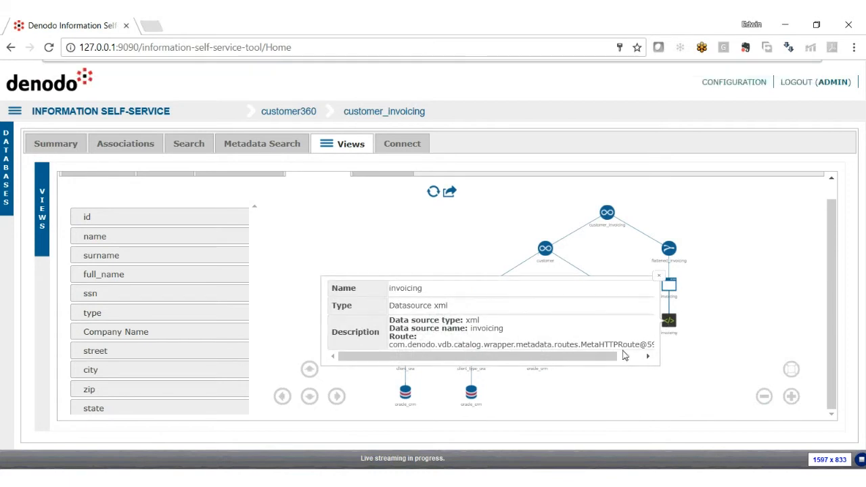
{"action": "left_click_drag", "start_coordinate": [594, 357], "coordinate": [555, 359]}
{"action": "left_click_drag", "start_coordinate": [390, 344], "coordinate": [633, 359]}
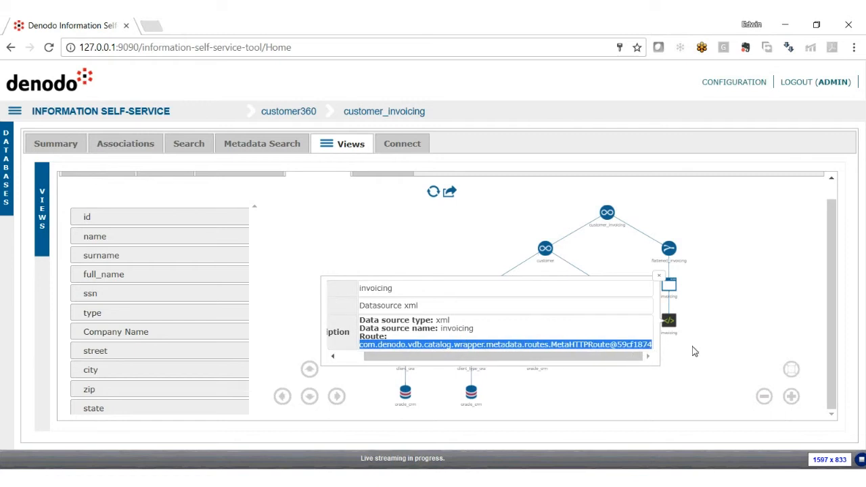
{"action": "left_click", "coordinate": [657, 277]}
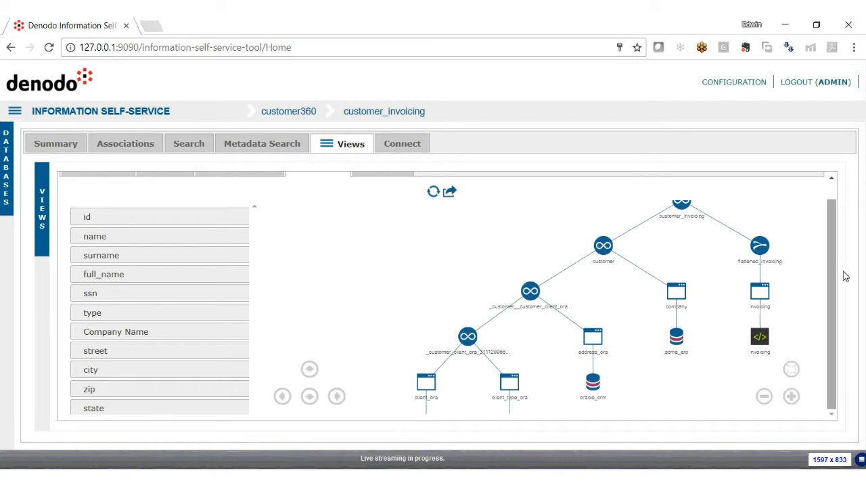
Query the customer_invoicing view for rows whose client_id equals the customer's ID, and review the columns of the results
{"action": "left_click_drag", "start_coordinate": [837, 282], "coordinate": [833, 254]}
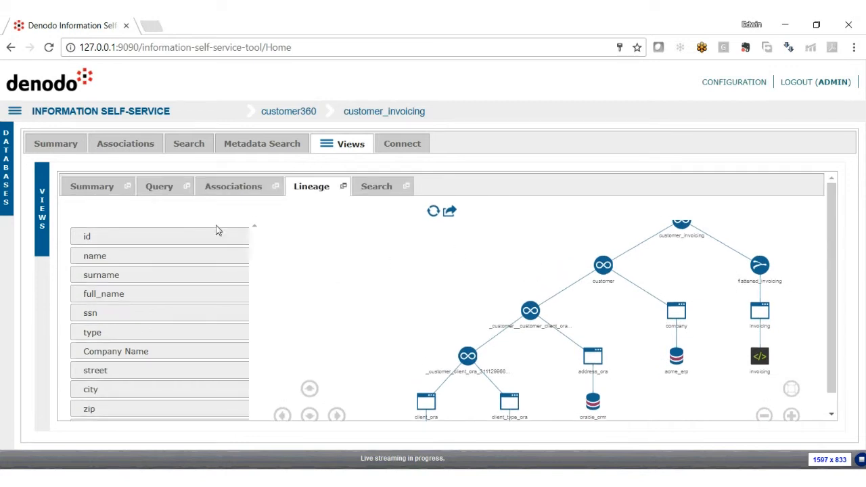
{"action": "left_click", "coordinate": [163, 190]}
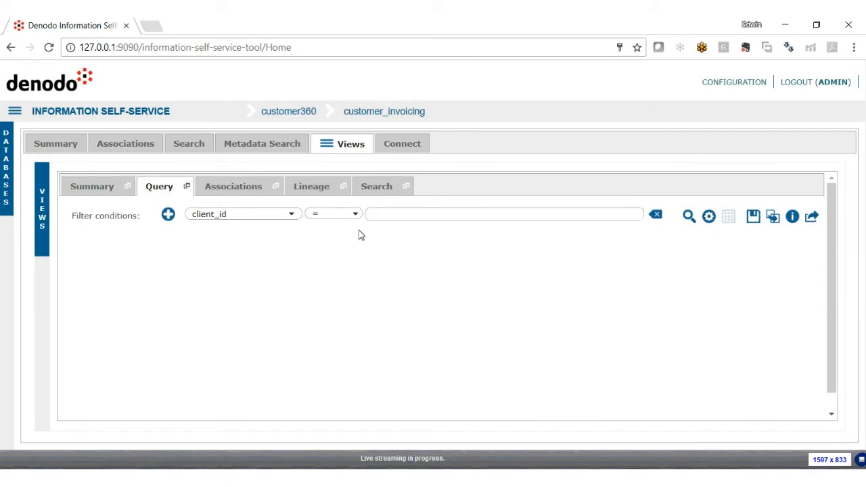
{"action": "type", "text": "'C0001"}
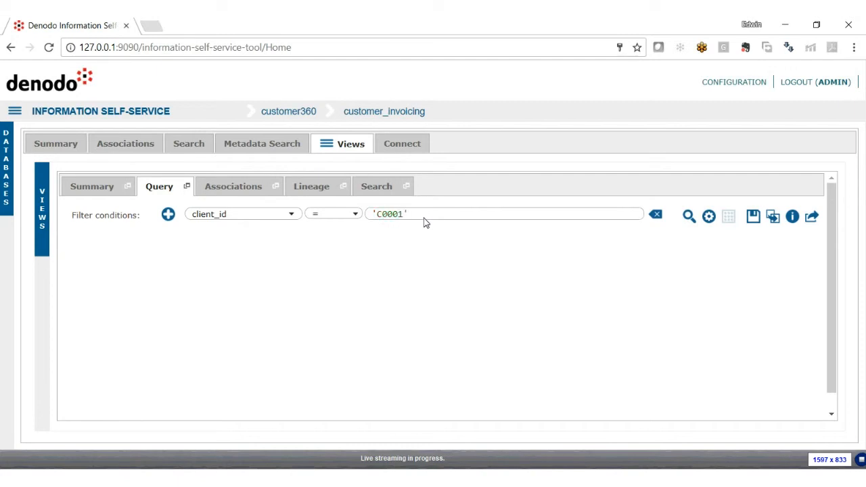
{"action": "left_click", "coordinate": [688, 216]}
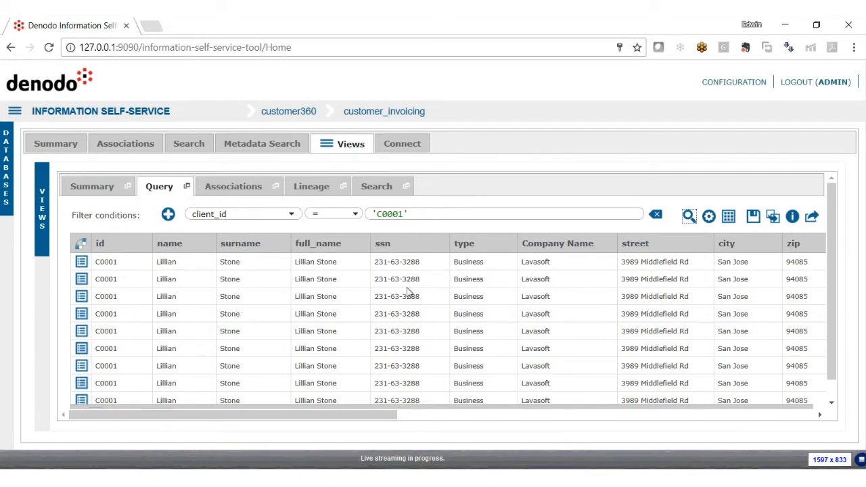
{"action": "left_click_drag", "start_coordinate": [361, 414], "coordinate": [751, 460]}
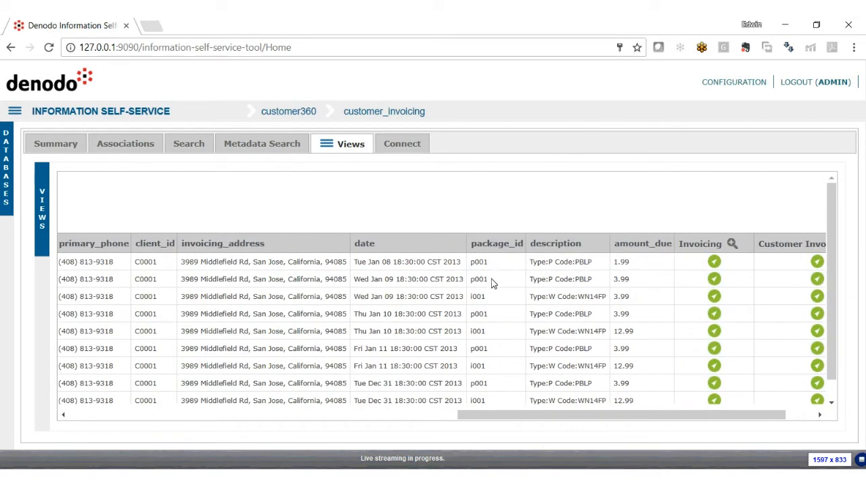
{"action": "left_click_drag", "start_coordinate": [488, 422], "coordinate": [66, 421]}
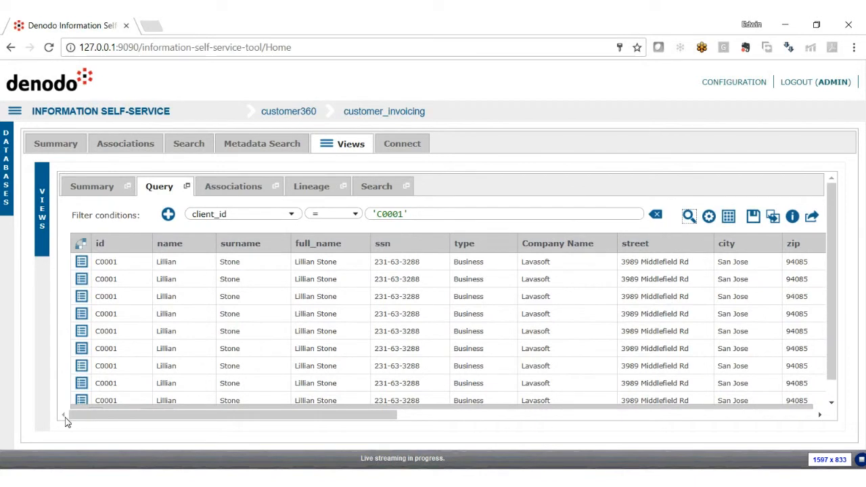
{"action": "mouse_move", "coordinate": [106, 422]}
{"action": "left_mouse_down"}
{"action": "mouse_move", "coordinate": [130, 425]}
{"action": "mouse_move", "coordinate": [110, 420]}
{"action": "left_mouse_up"}
{"action": "left_click_drag", "start_coordinate": [313, 416], "coordinate": [409, 425]}
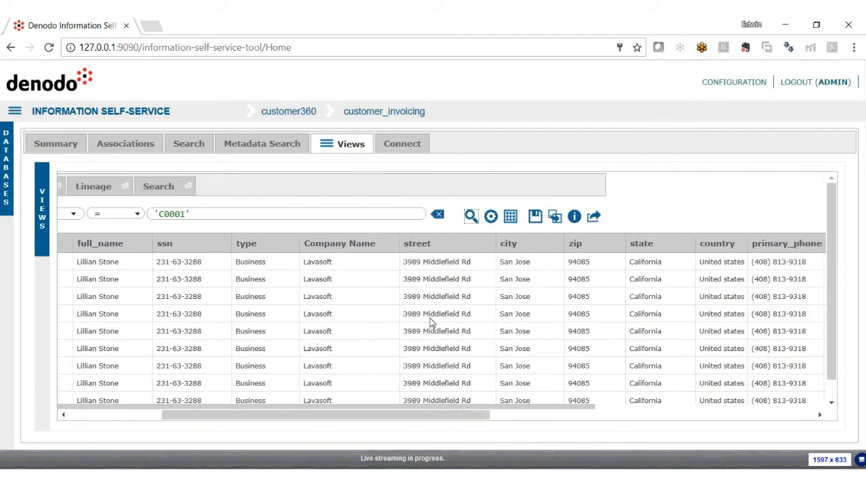
Open the advanced query settings for the view and review the existing client_id filter condition
{"action": "left_click", "coordinate": [493, 221]}
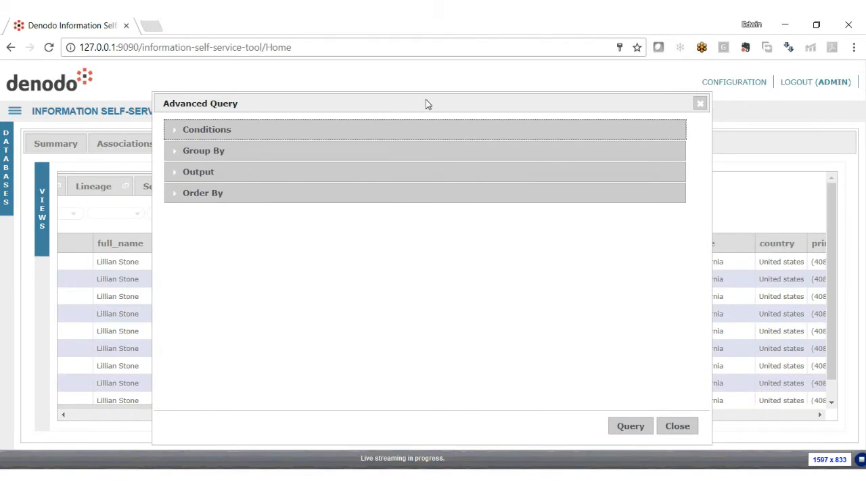
{"action": "left_click_drag", "start_coordinate": [427, 112], "coordinate": [431, 80]}
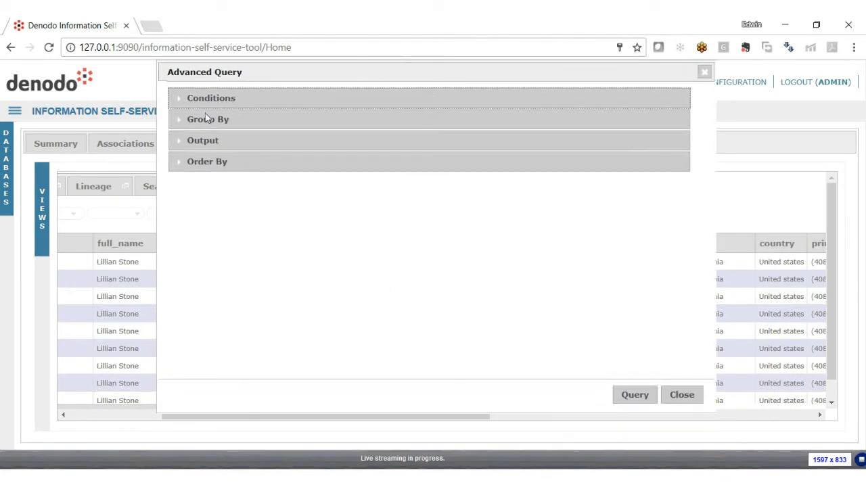
{"action": "left_click", "coordinate": [181, 102]}
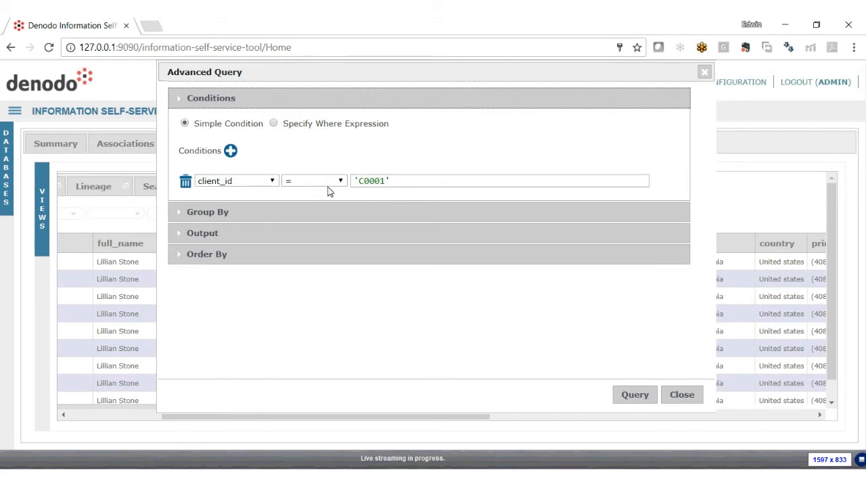
{"action": "left_click", "coordinate": [181, 102]}
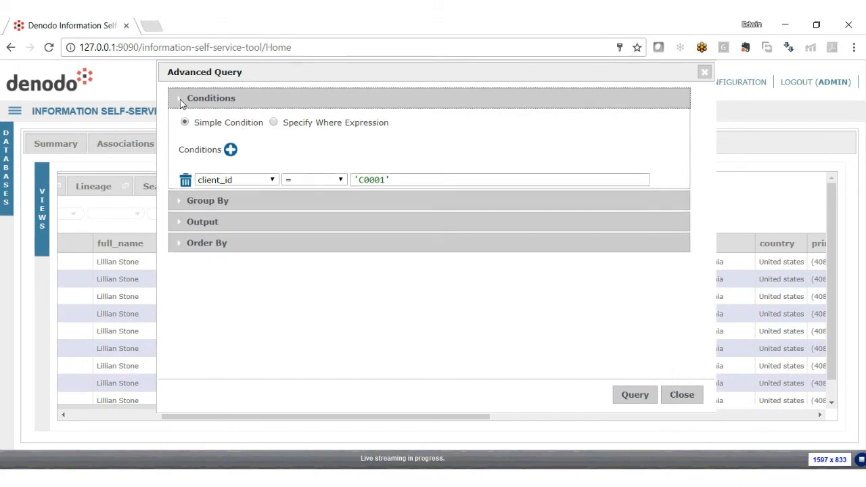
Enable grouping in the advanced query, accept the output schema change, and group by the id and full_name fields
{"action": "left_click", "coordinate": [181, 123]}
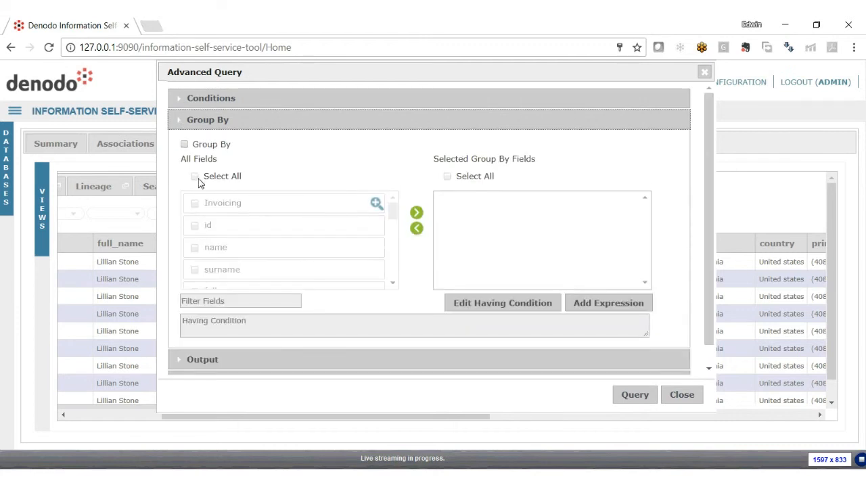
{"action": "left_click", "coordinate": [184, 144]}
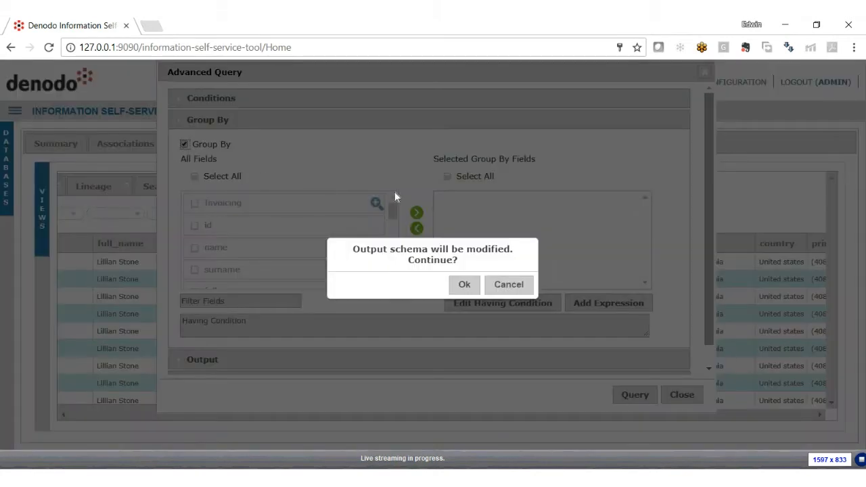
{"action": "left_click", "coordinate": [464, 284]}
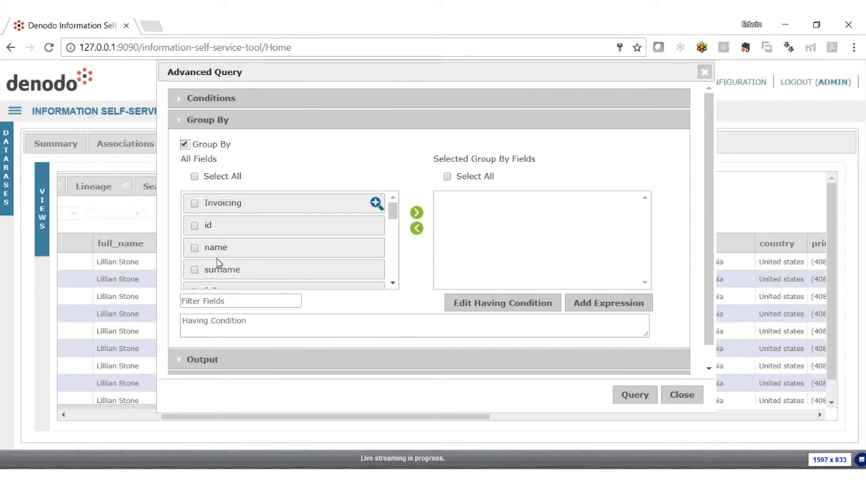
{"action": "left_click", "coordinate": [195, 226]}
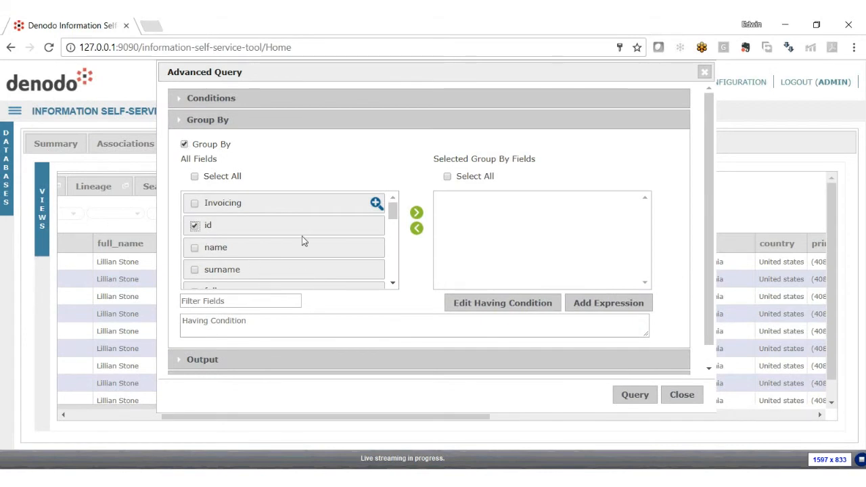
{"action": "left_click", "coordinate": [392, 283]}
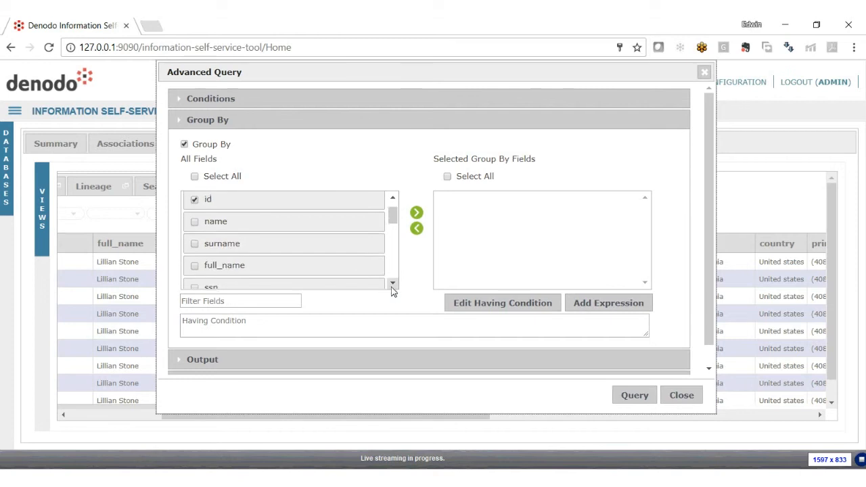
{"action": "left_click", "coordinate": [195, 265]}
{"action": "left_click", "coordinate": [417, 213]}
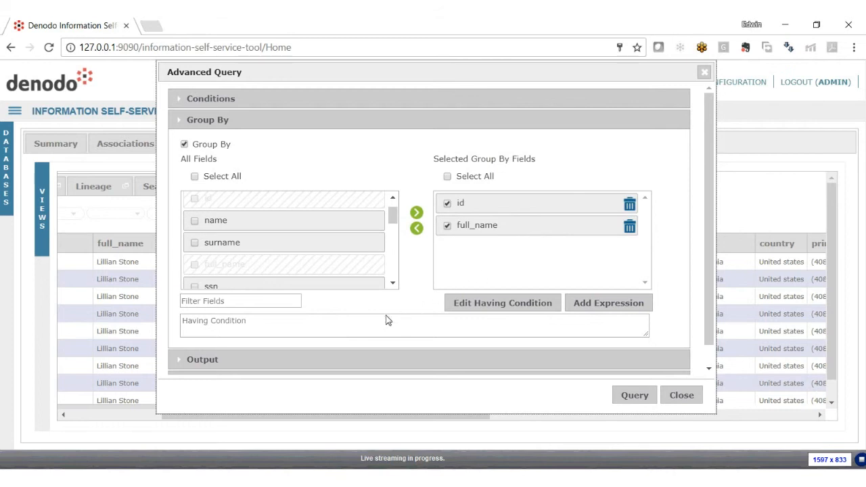
{"action": "left_click", "coordinate": [181, 124]}
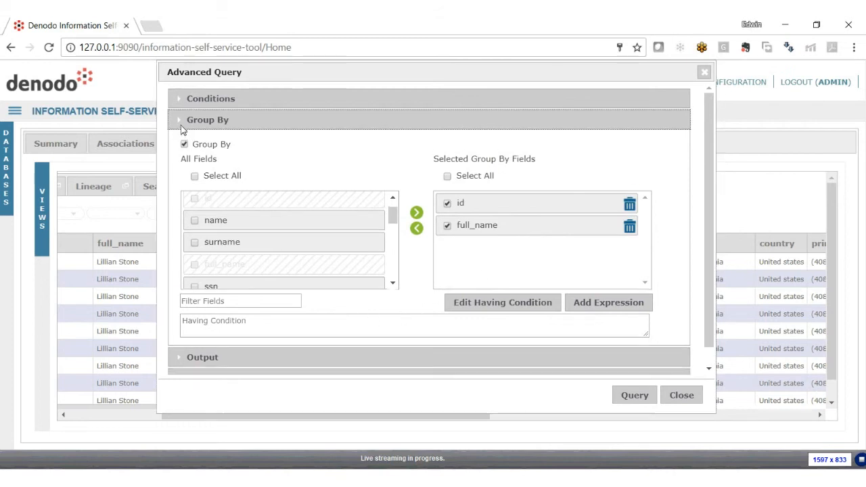
Add an aggregate field named Total Invoices with the value count(package_id) to the advanced query's output
{"action": "left_click", "coordinate": [181, 145]}
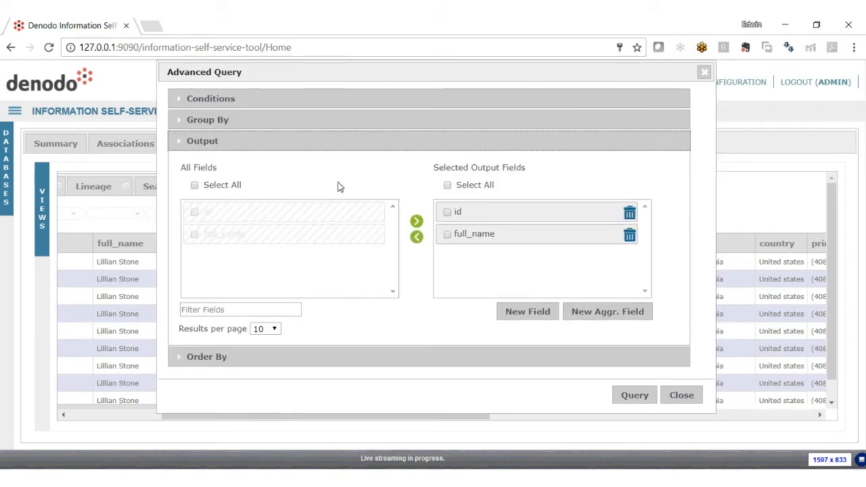
{"action": "left_click", "coordinate": [591, 316]}
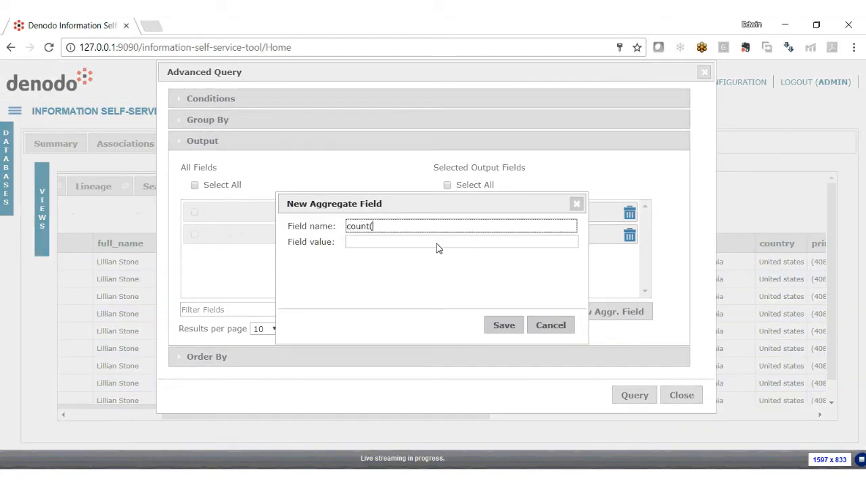
{"action": "key", "text": "BackSpace"}
{"action": "key", "text": "BackSpace"}
{"action": "key", "text": "BackSpace"}
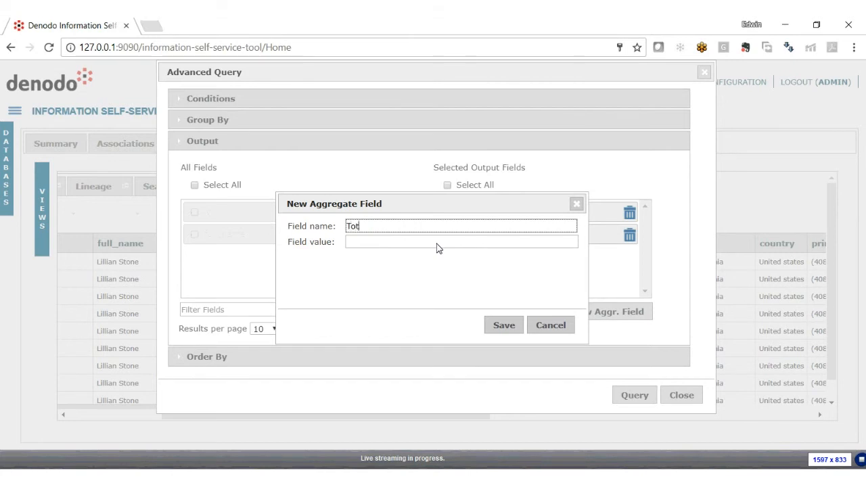
{"action": "left_click", "coordinate": [437, 244]}
{"action": "type", "text": "cou"}
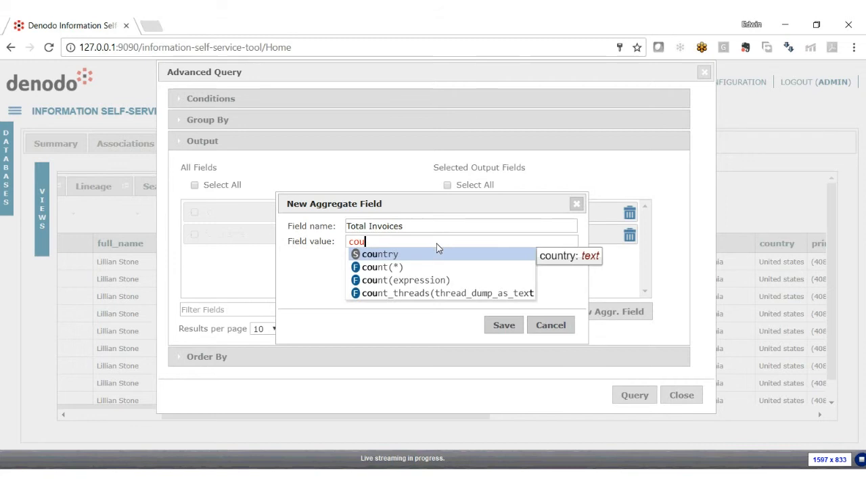
{"action": "type", "text": "nt("}
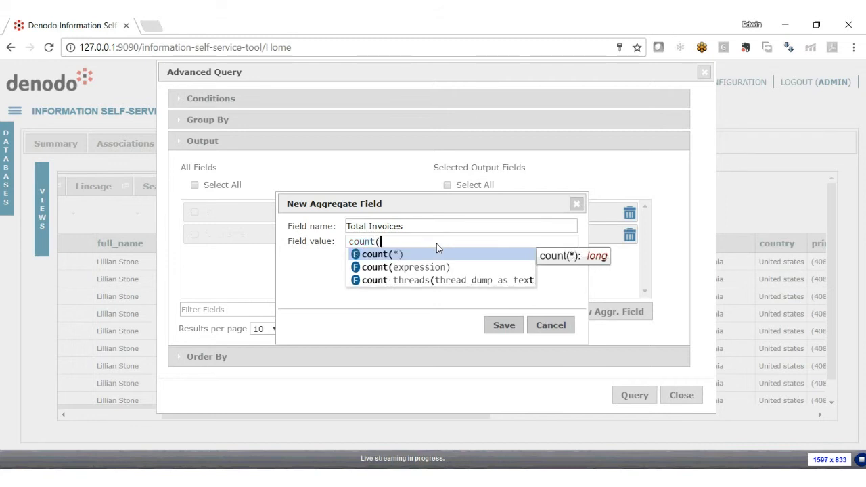
{"action": "type", "text": "pa"}
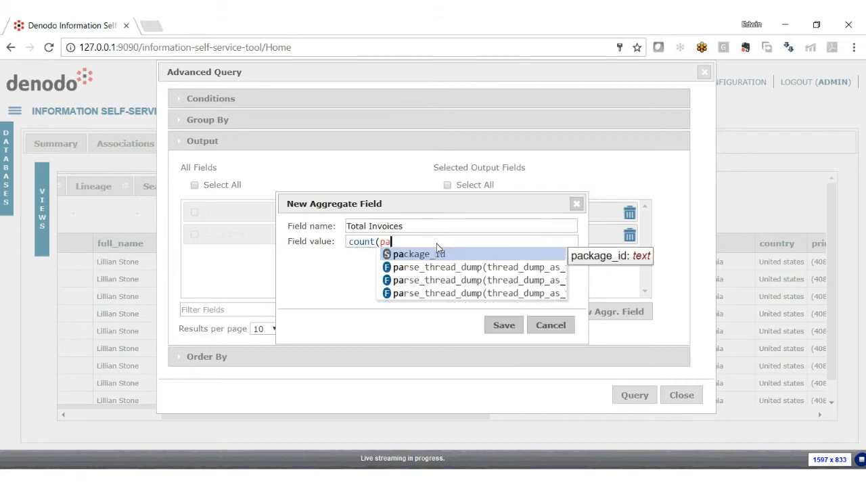
{"action": "type", "text": "f"}
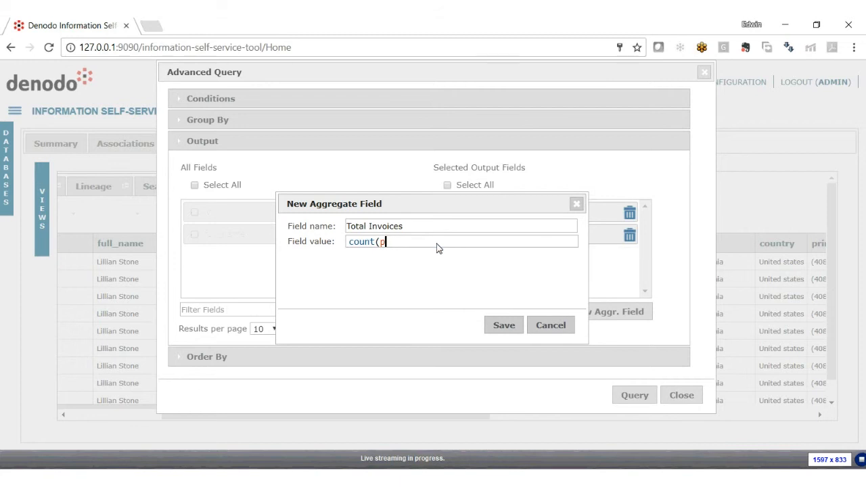
{"action": "type", "text": "a"}
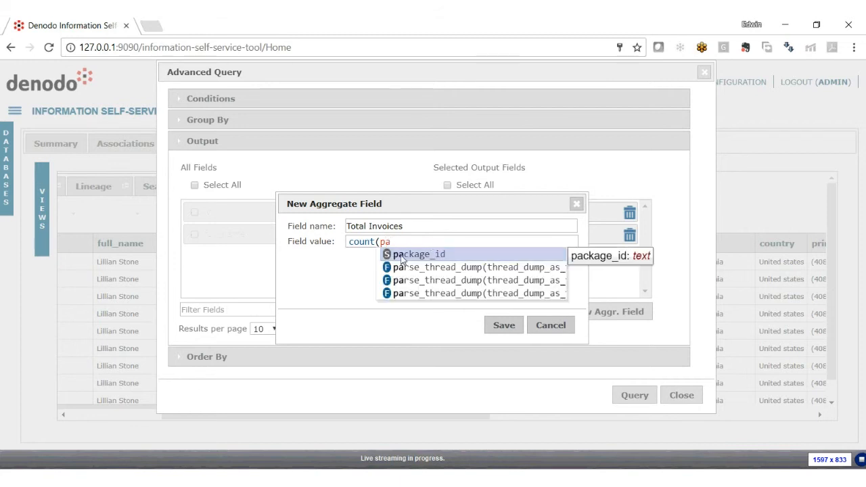
{"action": "left_click", "coordinate": [460, 258]}
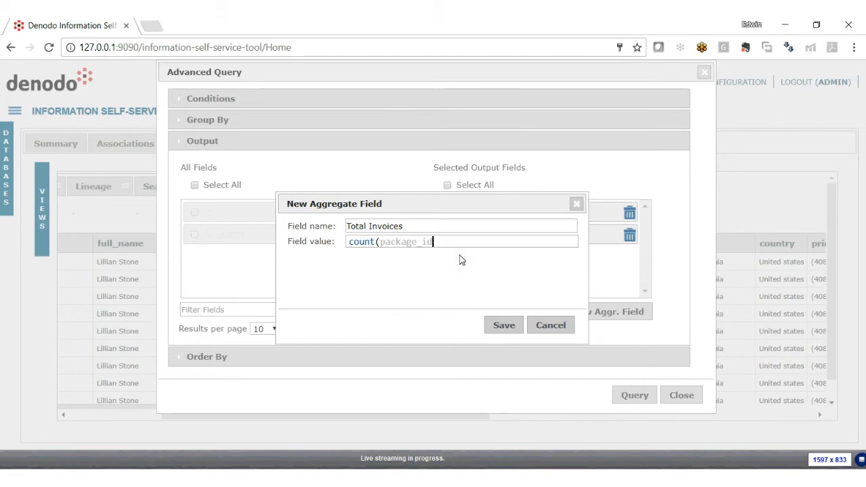
{"action": "type", "text": ")"}
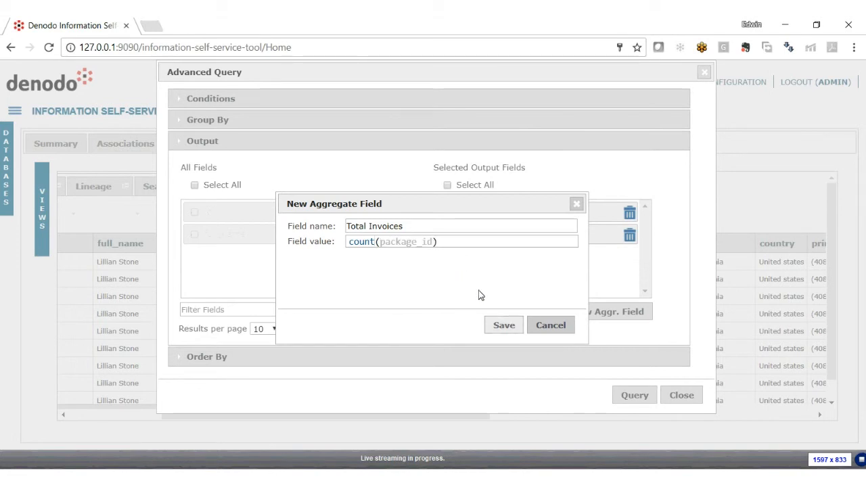
{"action": "left_click", "coordinate": [510, 331]}
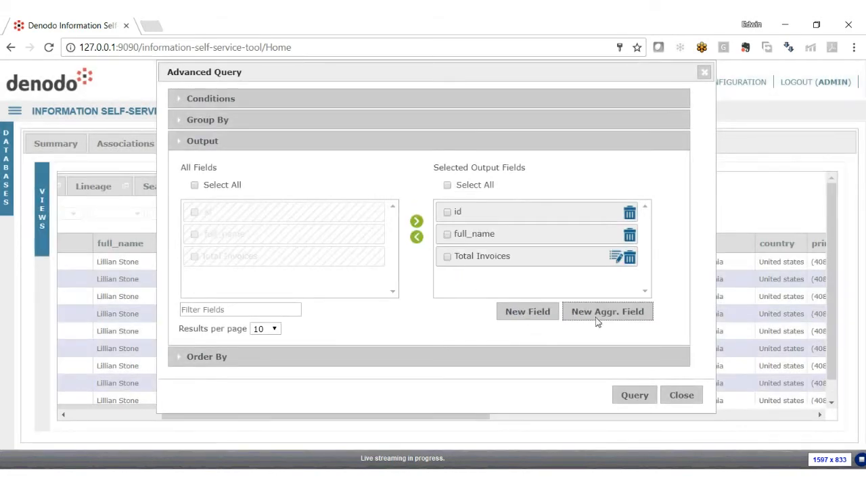
Add an aggregate output field named Total $ with the value sum(amount_due), and run the advanced query
{"action": "left_click", "coordinate": [617, 316]}
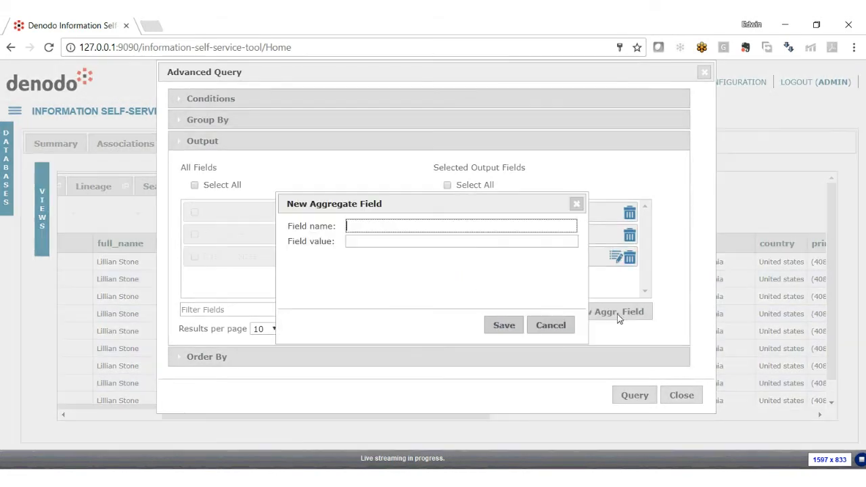
{"action": "type", "text": "Total $"}
{"action": "left_click", "coordinate": [406, 242]}
{"action": "type", "text": "sum"}
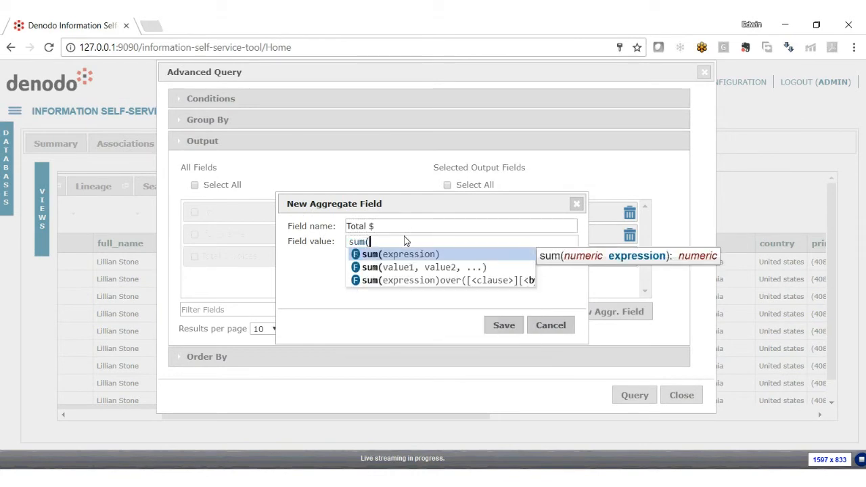
{"action": "type", "text": "(am"}
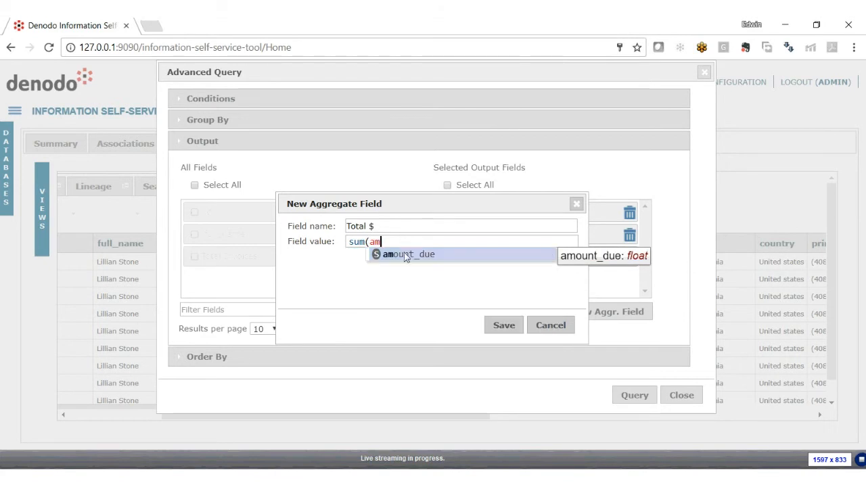
{"action": "left_click", "coordinate": [404, 255]}
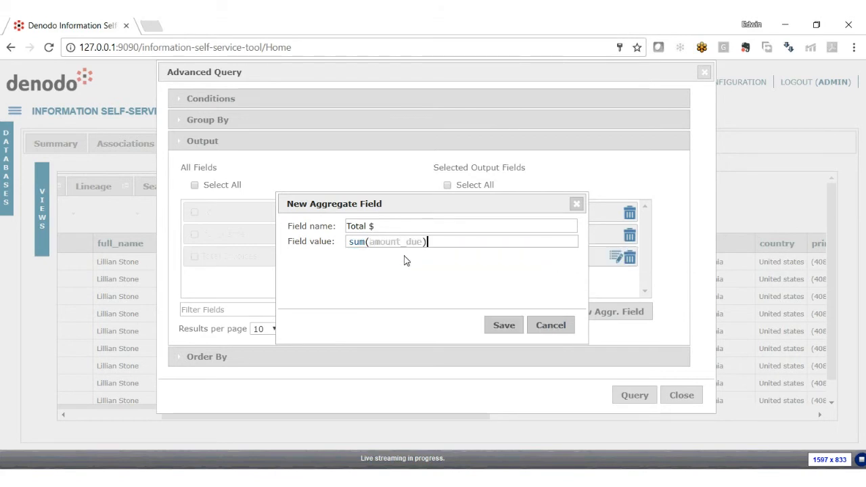
{"action": "left_click", "coordinate": [503, 325]}
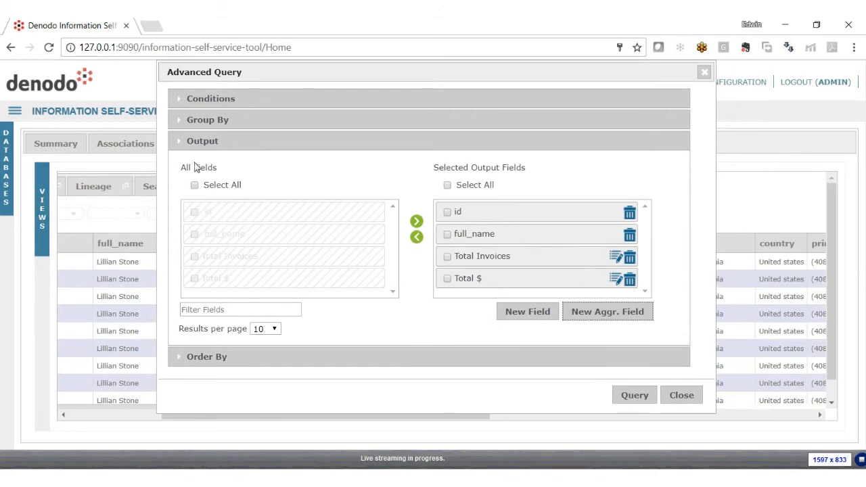
{"action": "left_click", "coordinate": [181, 143]}
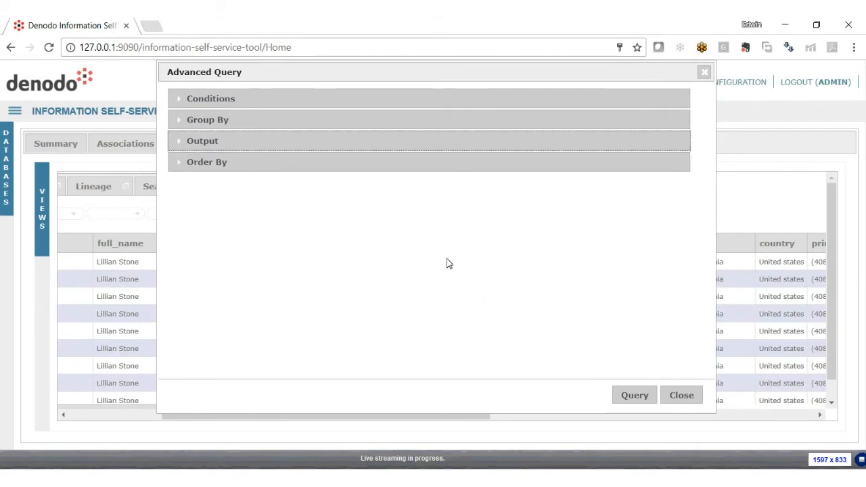
{"action": "left_click", "coordinate": [638, 403]}
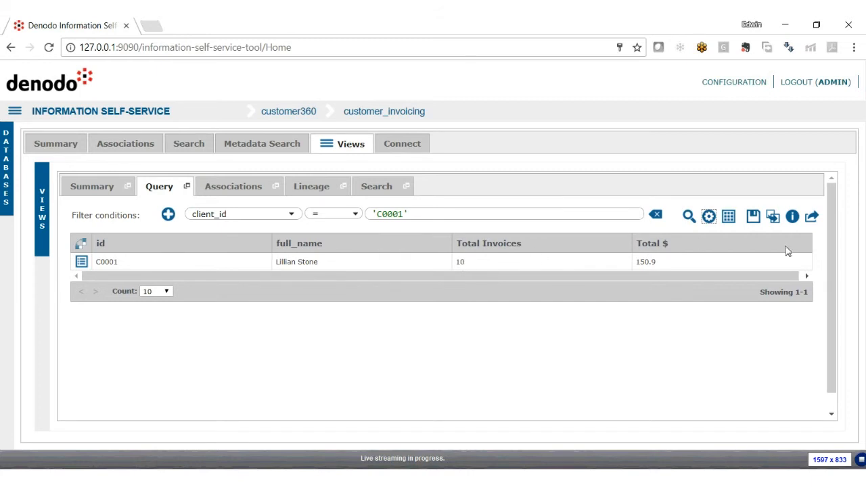
Save the query under the name Sample Customers with Invoices
{"action": "left_click", "coordinate": [754, 217]}
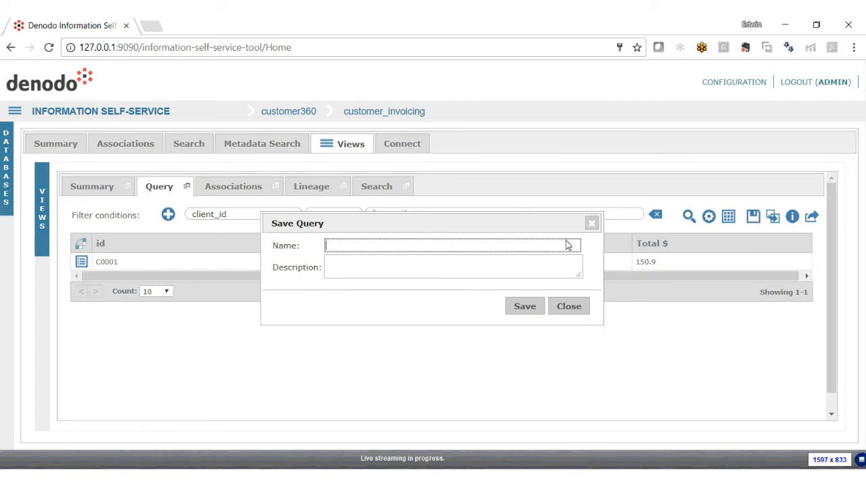
{"action": "type", "text": "sample"}
{"action": "key", "text": "BackSpace"}
{"action": "key", "text": "BackSpace"}
{"action": "key", "text": "BackSpace"}
{"action": "key", "text": "BackSpace"}
{"action": "key", "text": "BackSpace"}
{"action": "key", "text": "BackSpace"}
{"action": "type", "text": "Sample Customers "}
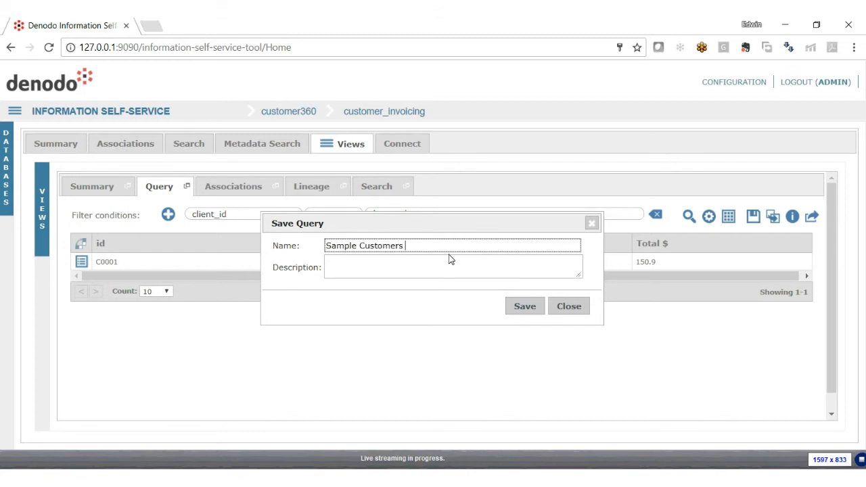
{"action": "type", "text": "with Invoices"}
{"action": "left_click", "coordinate": [516, 310]}
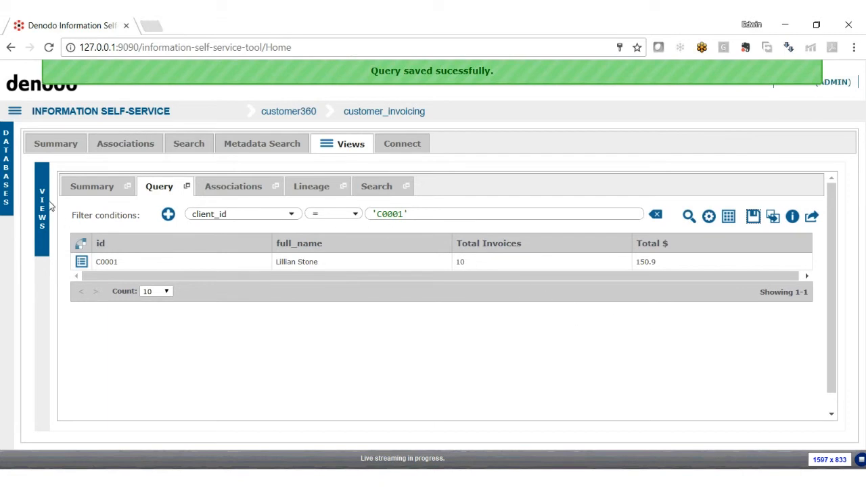
Find Sample Customers with Invoices among the saved queries and allow copying of that query
{"action": "left_click", "coordinate": [7, 144]}
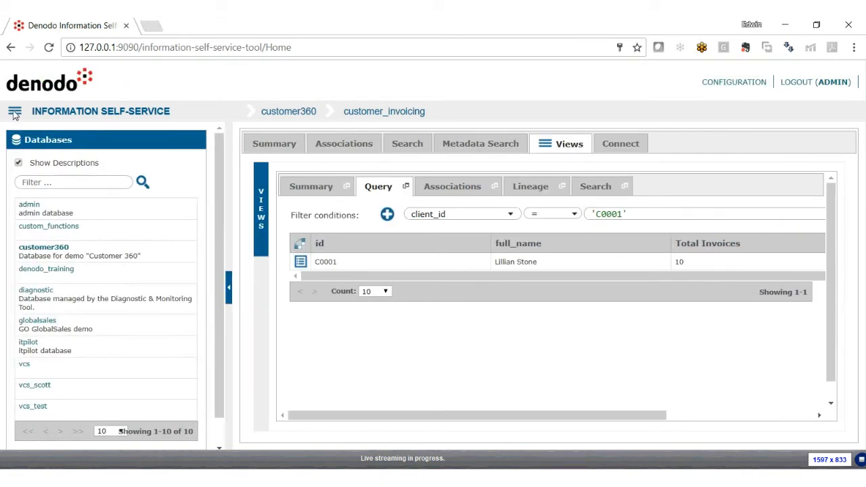
{"action": "scroll", "coordinate": [88, 260], "scroll_direction": "down", "scroll_amount": 1}
{"action": "scroll", "coordinate": [34, 188], "scroll_direction": "up", "scroll_amount": 1}
{"action": "left_click", "coordinate": [60, 140]}
{"action": "left_click", "coordinate": [61, 166]}
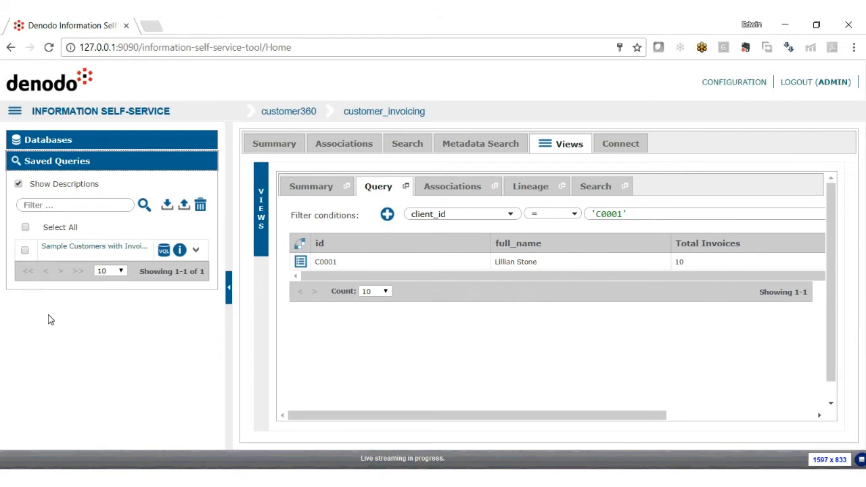
{"action": "left_click", "coordinate": [197, 251]}
{"action": "left_click", "coordinate": [216, 279]}
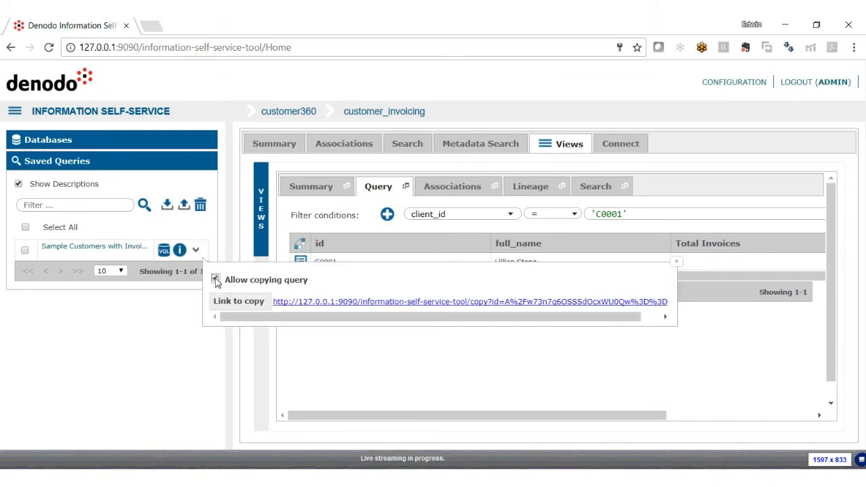
Follow the saved query's copy link, agree to leave the current page, and load the copied query
{"action": "left_click", "coordinate": [293, 303]}
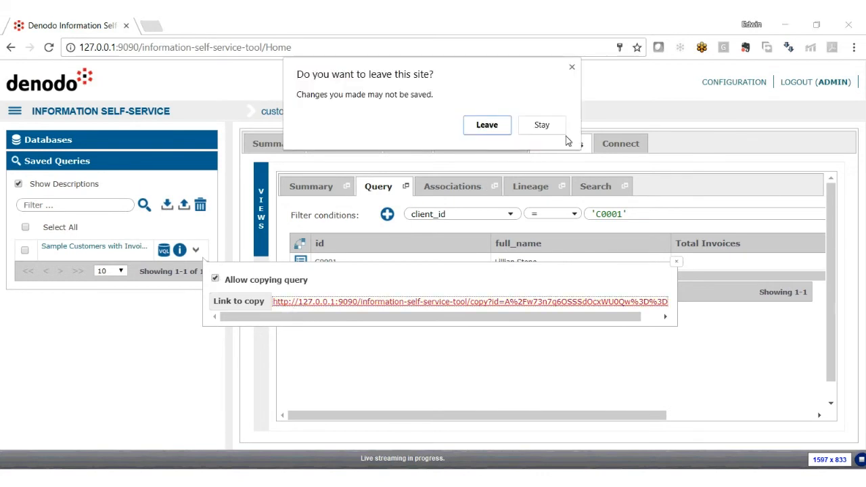
{"action": "left_click", "coordinate": [487, 127]}
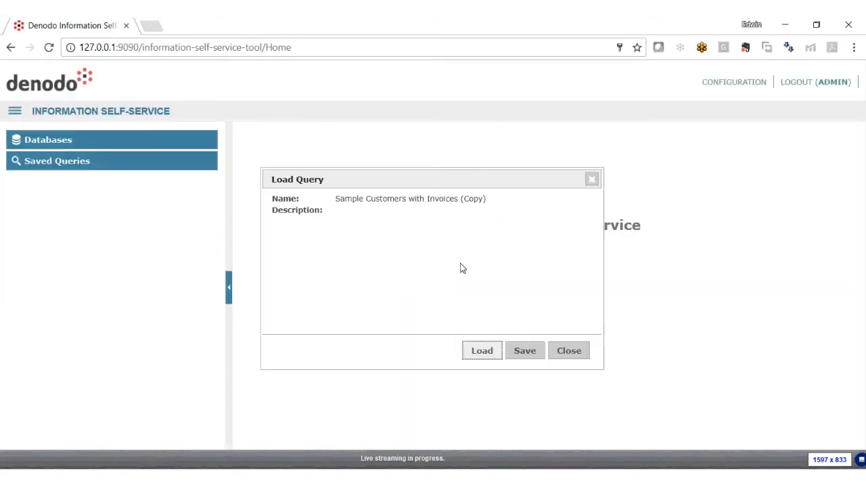
{"action": "left_click", "coordinate": [482, 351]}
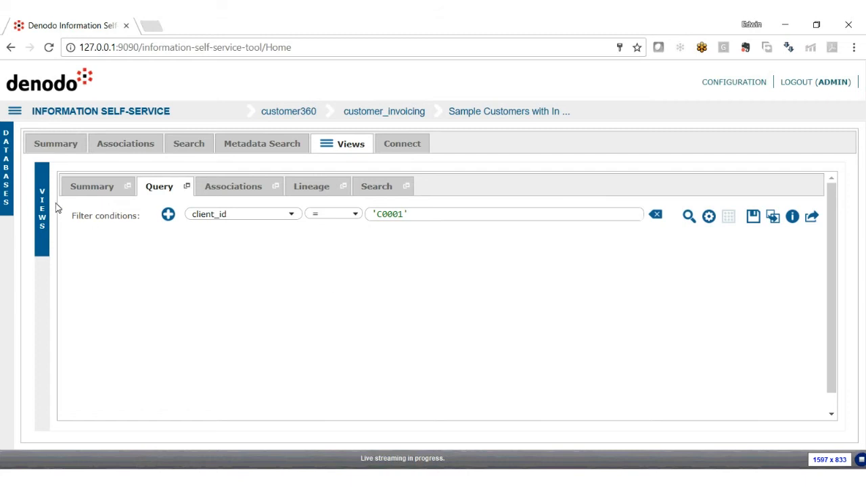
Review the deployment settings of the saved query Sample Customers with Invoices and close them without deploying
{"action": "left_click", "coordinate": [6, 180]}
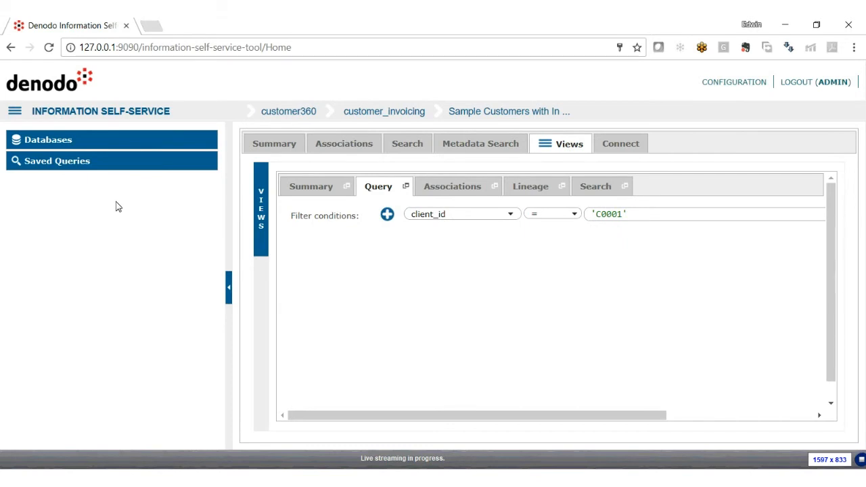
{"action": "left_click", "coordinate": [76, 162]}
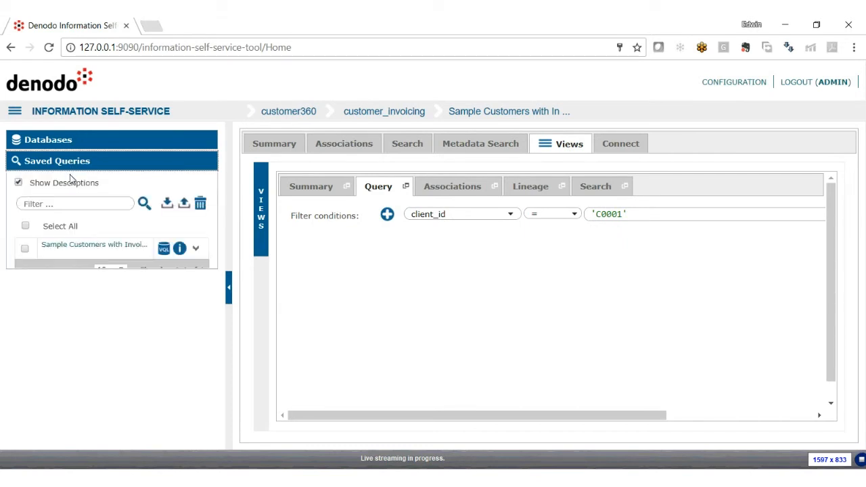
{"action": "left_click", "coordinate": [165, 254]}
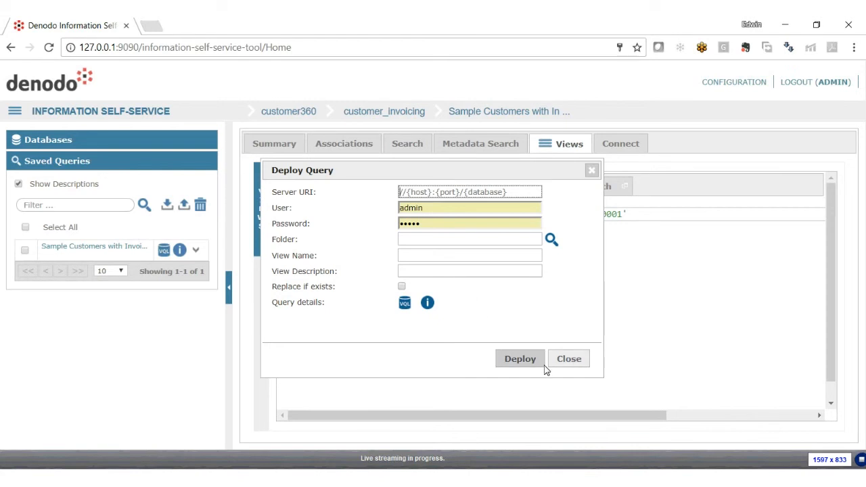
{"action": "left_click", "coordinate": [569, 360]}
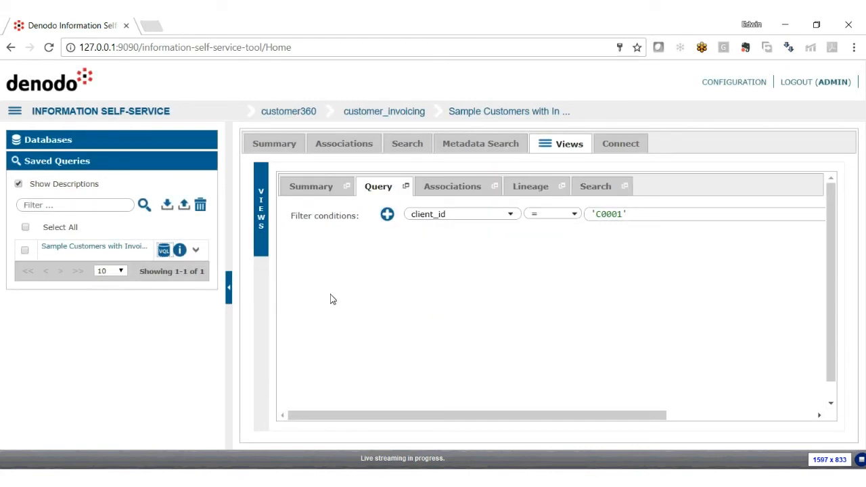
{"action": "left_click", "coordinate": [229, 289]}
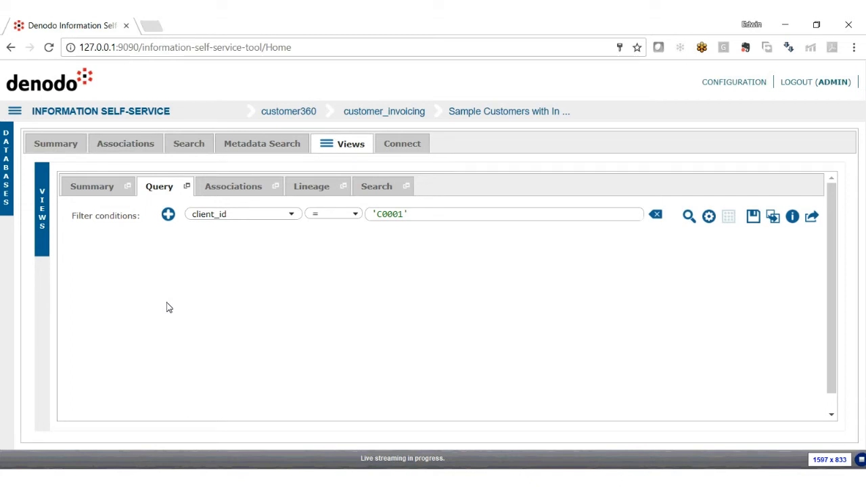
Look over the metadata search, and search the database contents for the customer surname to list the matching customer records
{"action": "left_click", "coordinate": [264, 144]}
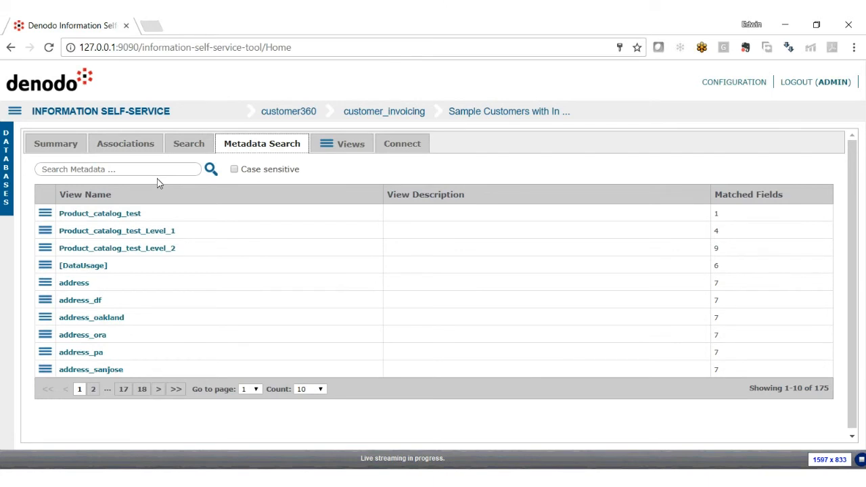
{"action": "left_click", "coordinate": [194, 148]}
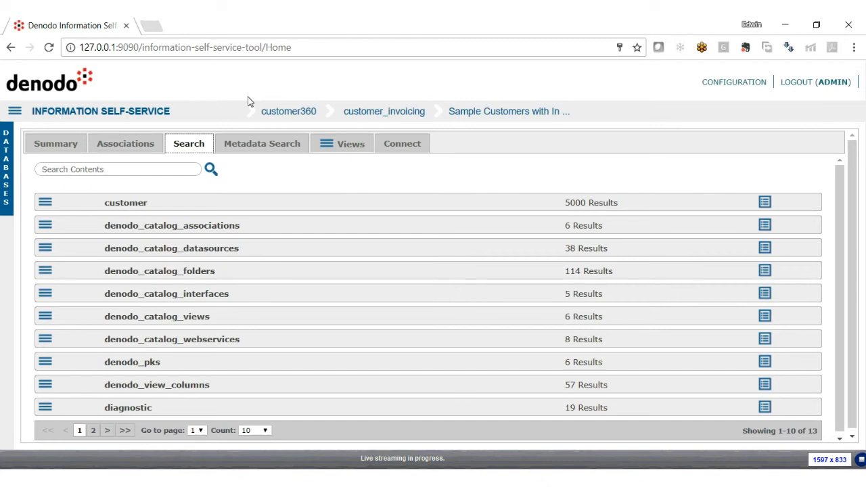
{"action": "left_click", "coordinate": [118, 174]}
{"action": "type", "text": "smith"}
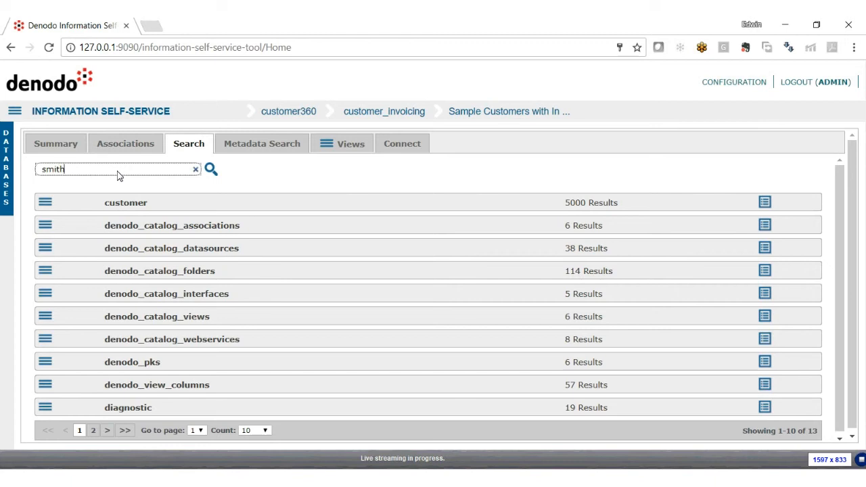
{"action": "key", "text": "Return"}
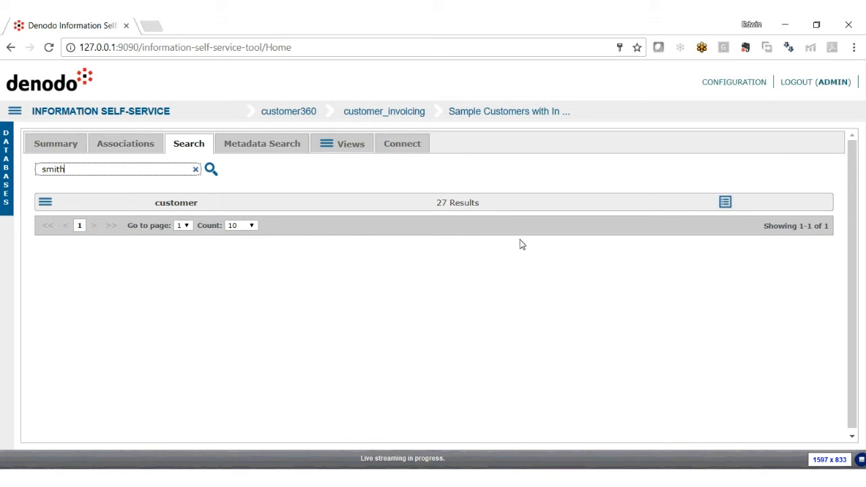
{"action": "left_click", "coordinate": [725, 206]}
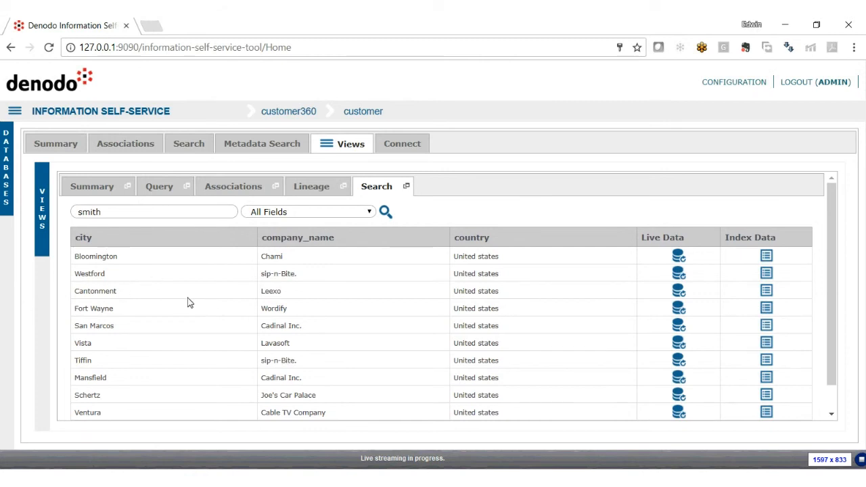
Bring up the live data of the matching Bloomington customer and examine the record's fields and related links
{"action": "left_click", "coordinate": [680, 258]}
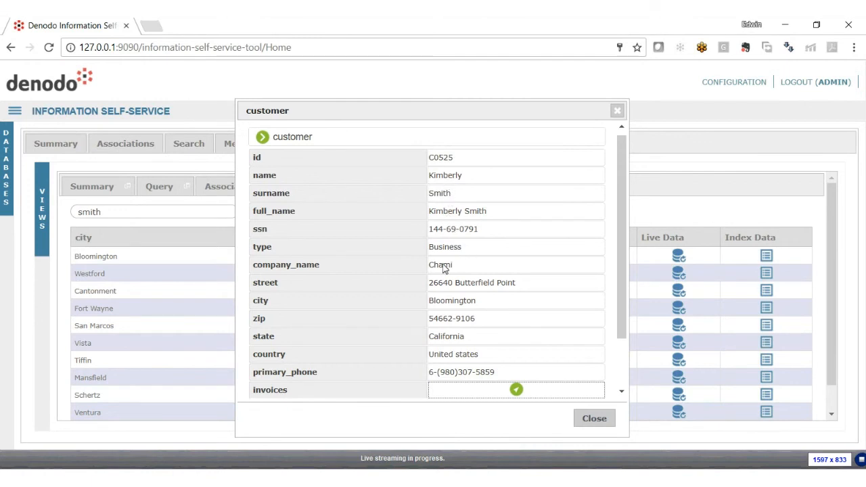
{"action": "left_click_drag", "start_coordinate": [620, 277], "coordinate": [620, 309]}
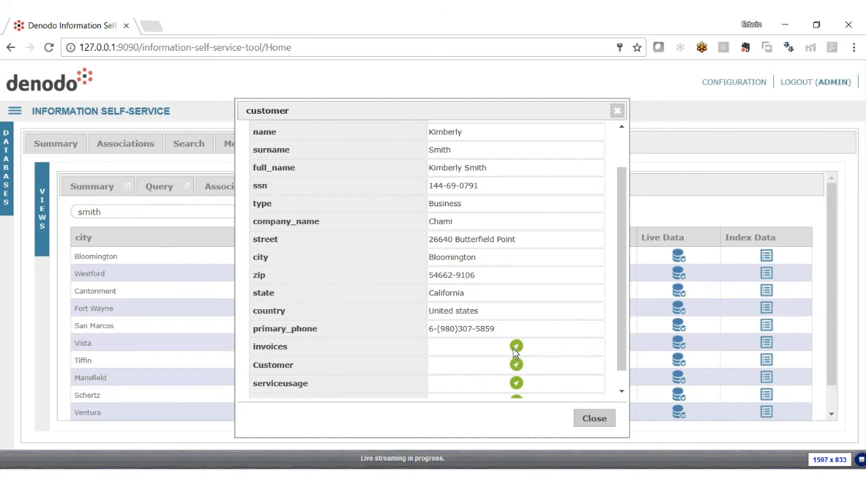
{"action": "left_click_drag", "start_coordinate": [611, 348], "coordinate": [616, 308]}
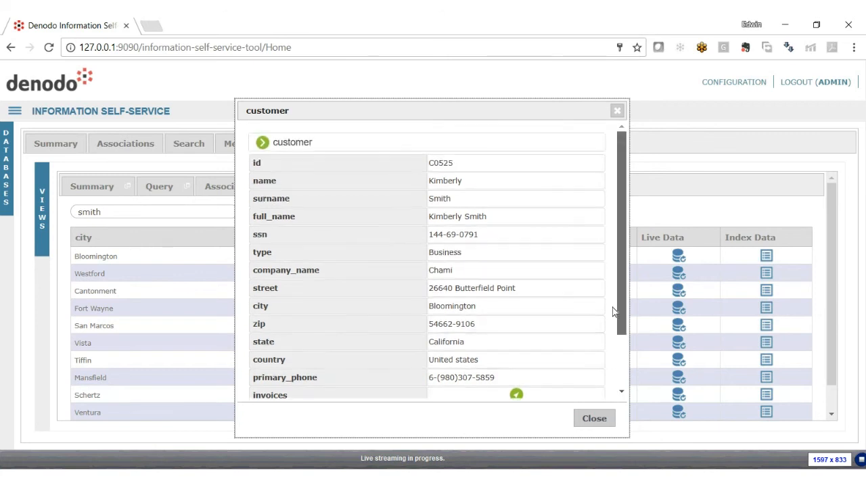
{"action": "scroll", "coordinate": [451, 187], "scroll_direction": "down", "scroll_amount": 1}
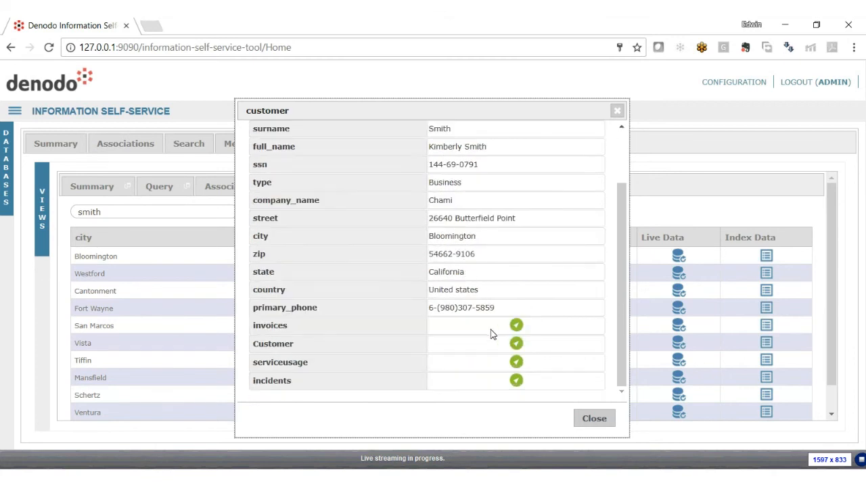
Follow the customer's invoices to the product of the first invoice, dated Sep 30 2013, and close the record
{"action": "left_click", "coordinate": [518, 328]}
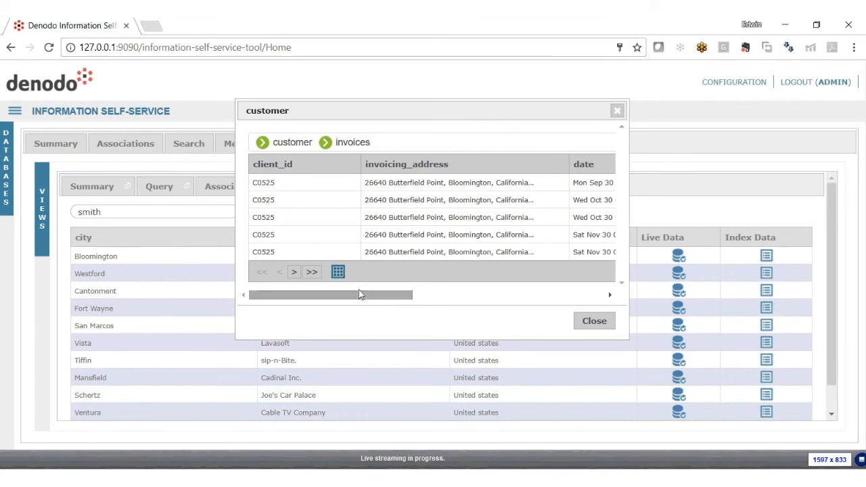
{"action": "left_click_drag", "start_coordinate": [360, 302], "coordinate": [468, 323]}
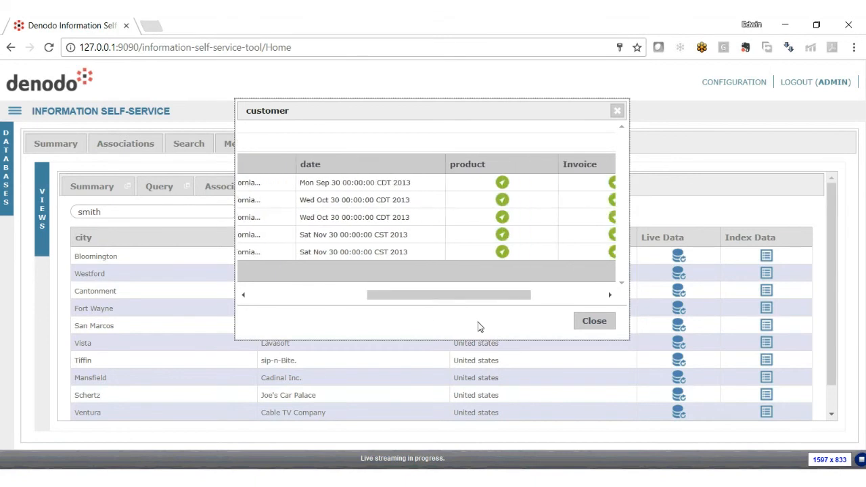
{"action": "left_click", "coordinate": [502, 182]}
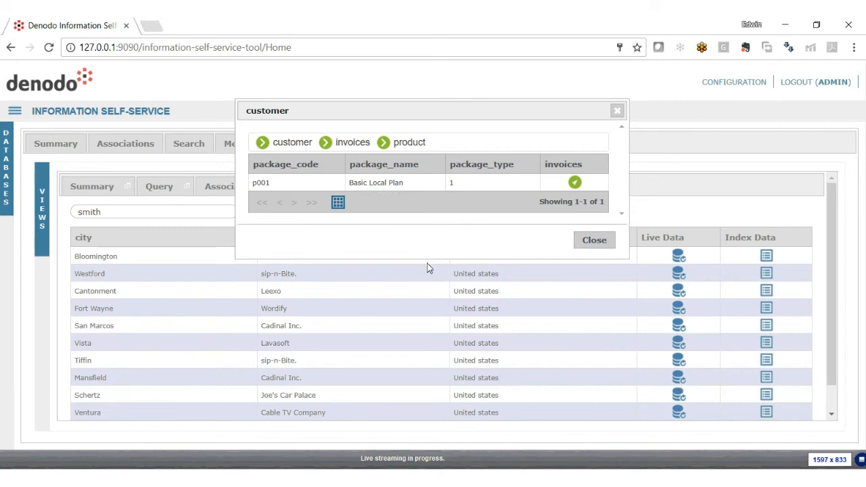
{"action": "left_click", "coordinate": [612, 246]}
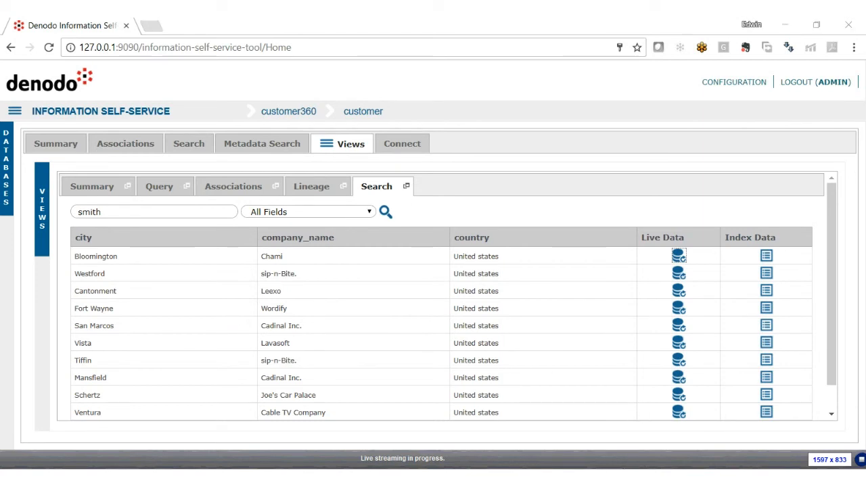
Switch to MicroStrategy Desktop, build a query on the customer table of customer360 from Denodo - Admin, and execute its SQL
{"action": "left_click", "coordinate": [621, 463]}
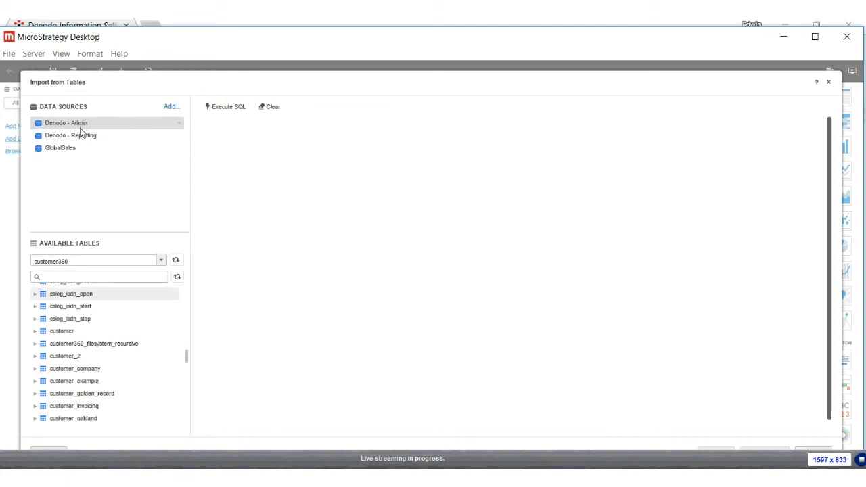
{"action": "left_click", "coordinate": [74, 265]}
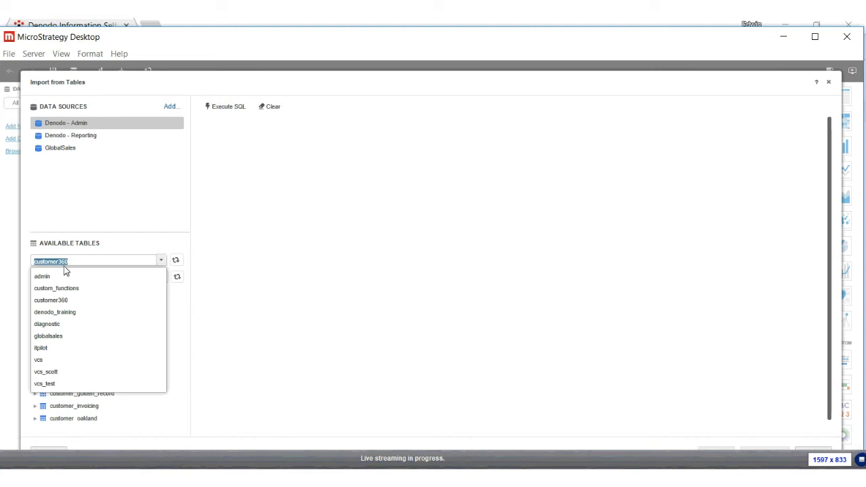
{"action": "left_click", "coordinate": [225, 278]}
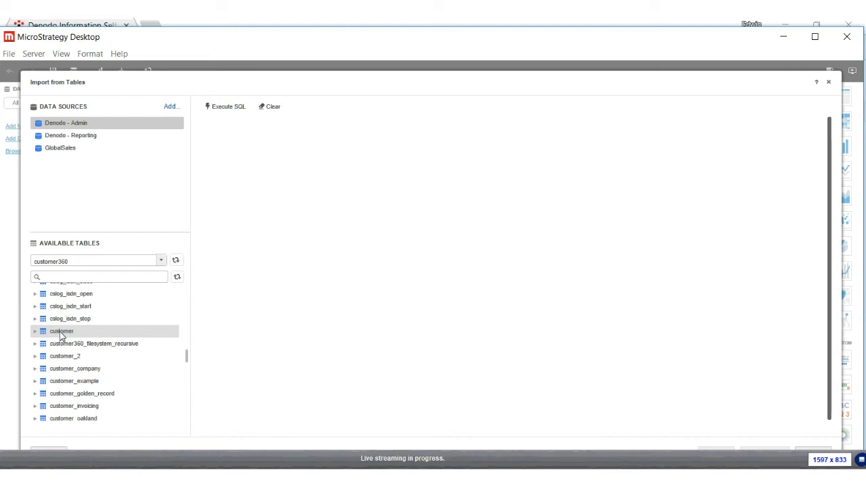
{"action": "left_click_drag", "start_coordinate": [61, 332], "coordinate": [302, 144]}
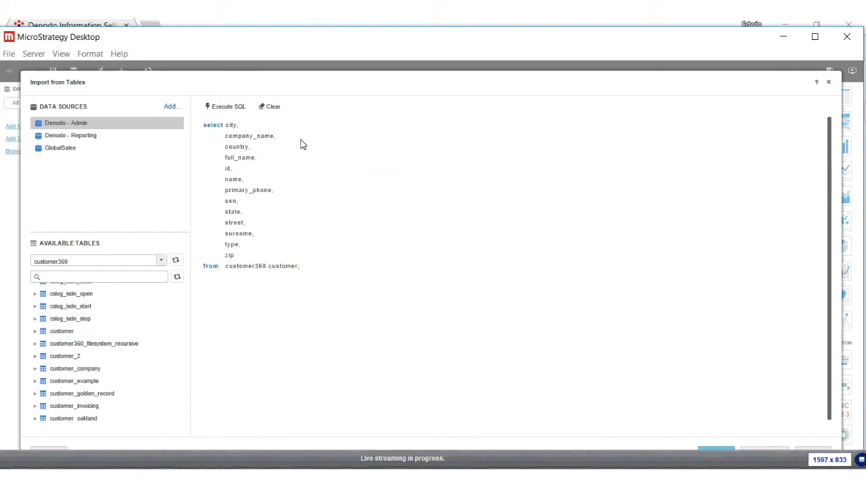
{"action": "left_click", "coordinate": [223, 107]}
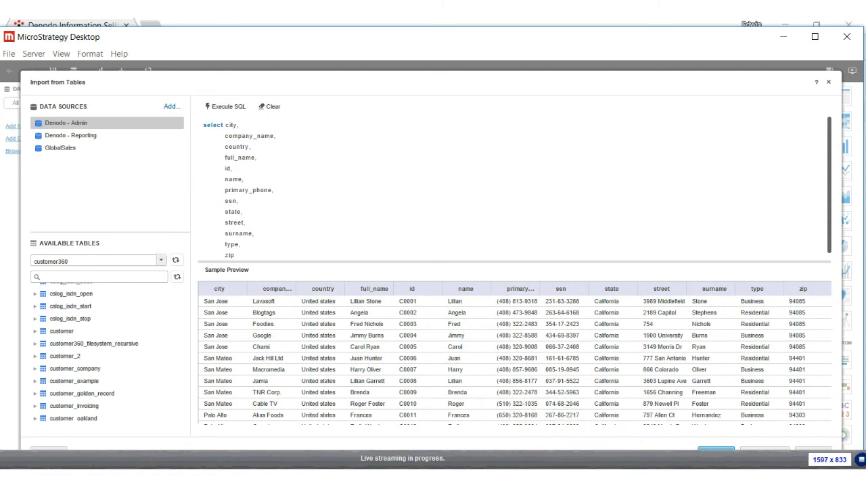
Switch to Denodo Virtual DataPort Administration Tool and run the VQL Shell's customer_invoicing query filtered by client_id
{"action": "left_click", "coordinate": [595, 479]}
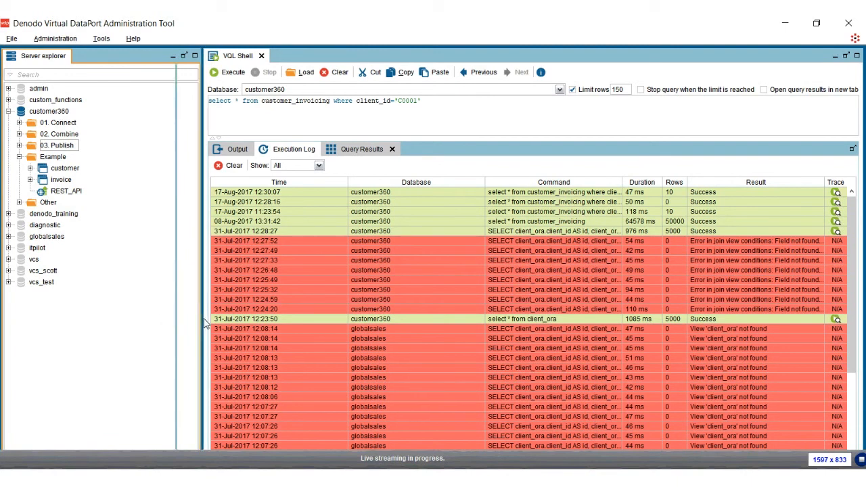
{"action": "left_click_drag", "start_coordinate": [205, 323], "coordinate": [180, 327]}
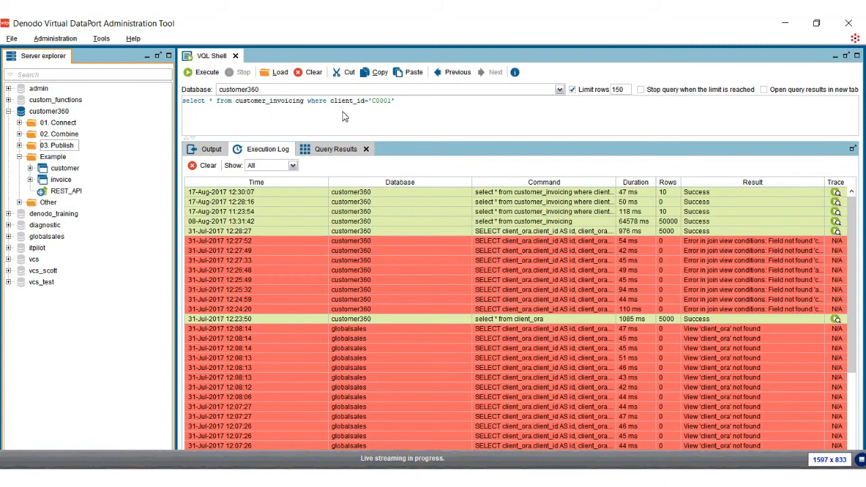
{"action": "left_click", "coordinate": [225, 104]}
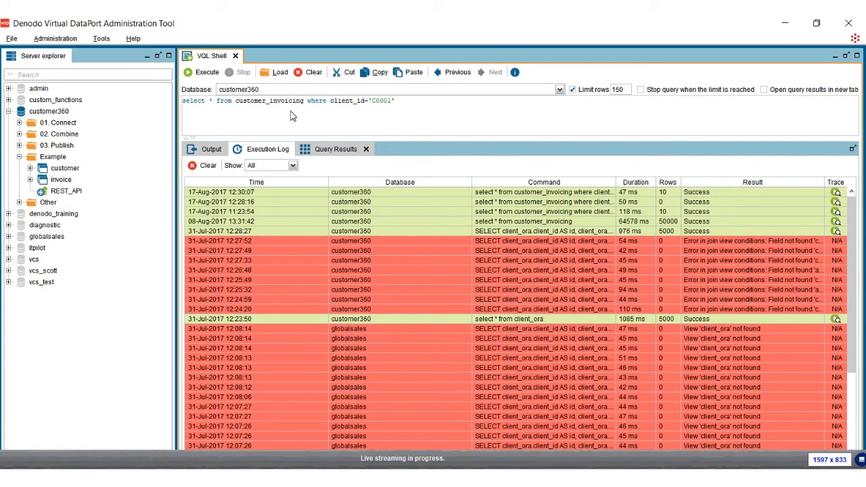
{"action": "left_click", "coordinate": [202, 72]}
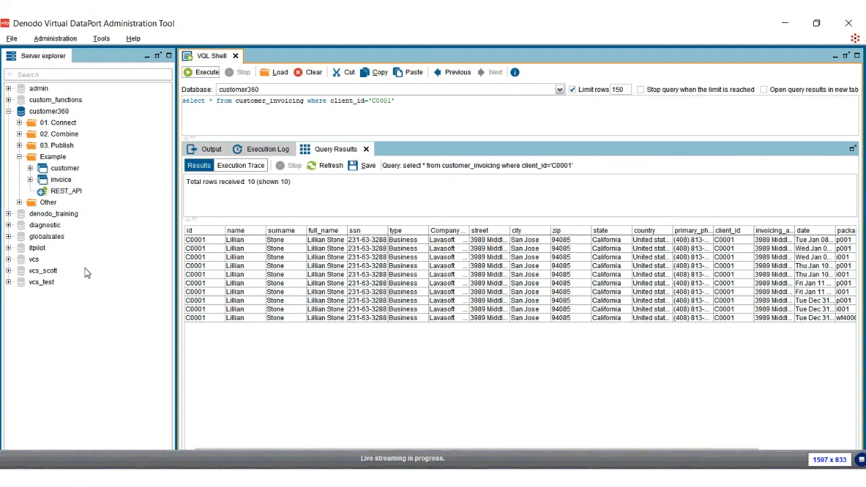
Create a join view from the Example folder's customer and invoice views, linking customer id to invoice client_id
{"action": "right_click", "coordinate": [70, 172]}
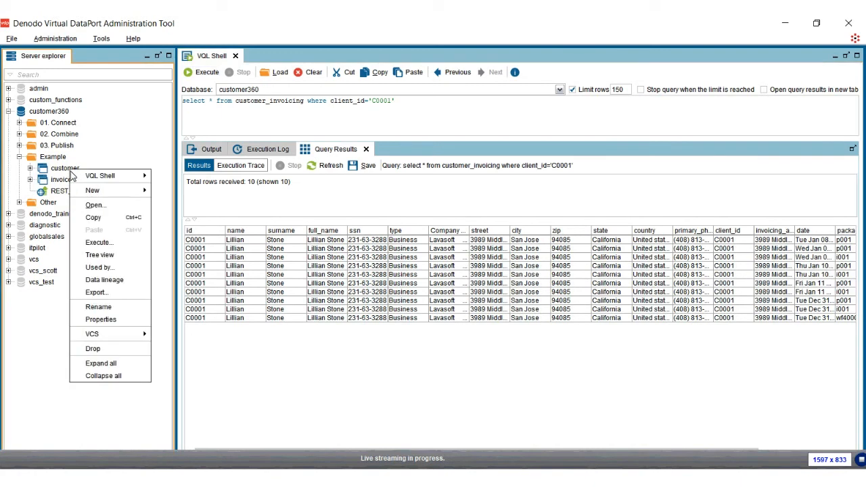
{"action": "mouse_move", "coordinate": [98, 194]}
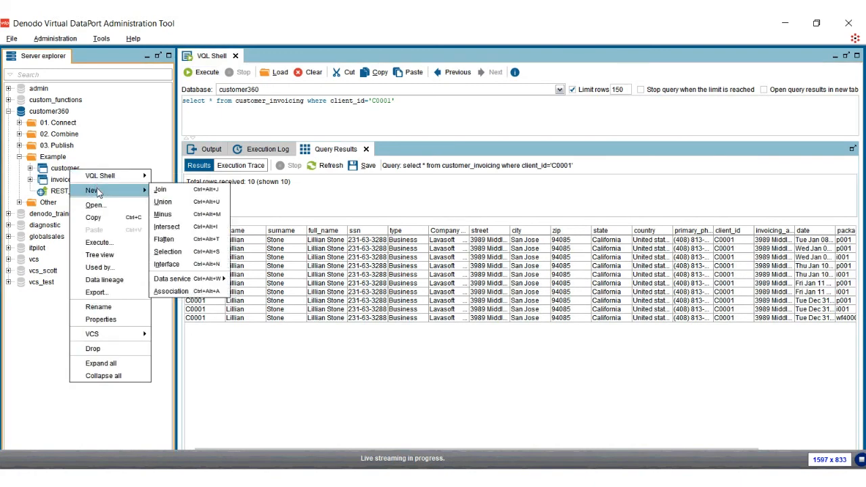
{"action": "left_click", "coordinate": [161, 191]}
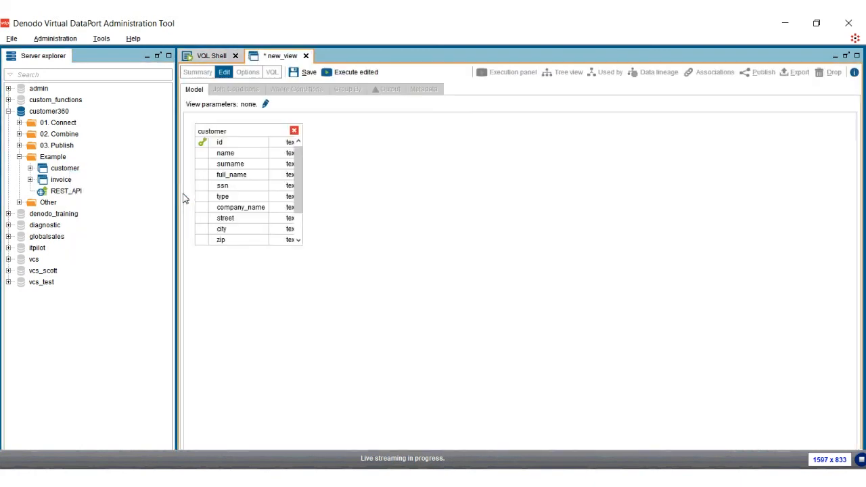
{"action": "left_click_drag", "start_coordinate": [49, 180], "coordinate": [410, 183]}
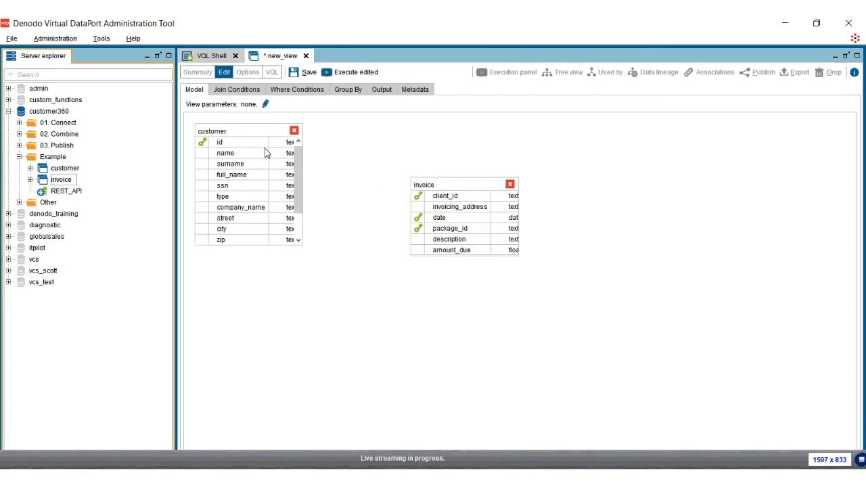
{"action": "left_click_drag", "start_coordinate": [263, 150], "coordinate": [415, 198]}
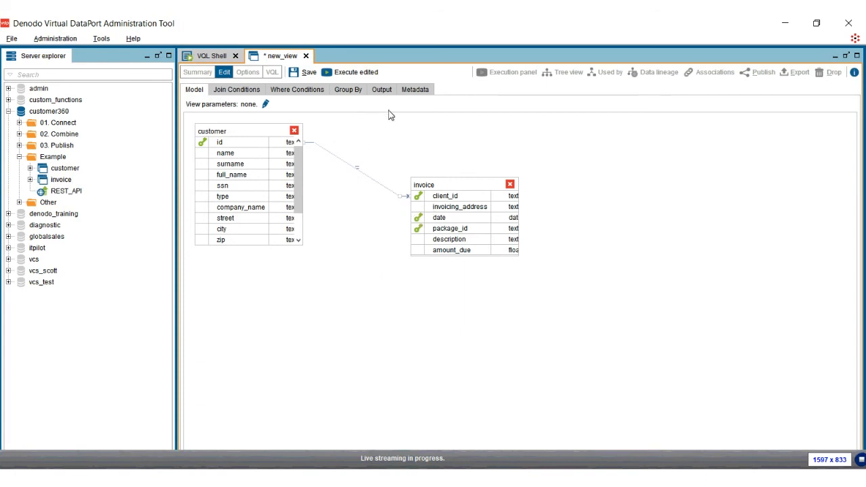
Execute the edited join view with its existing client_id condition, examine the returned rows, and close the execution dialog
{"action": "left_click", "coordinate": [332, 72]}
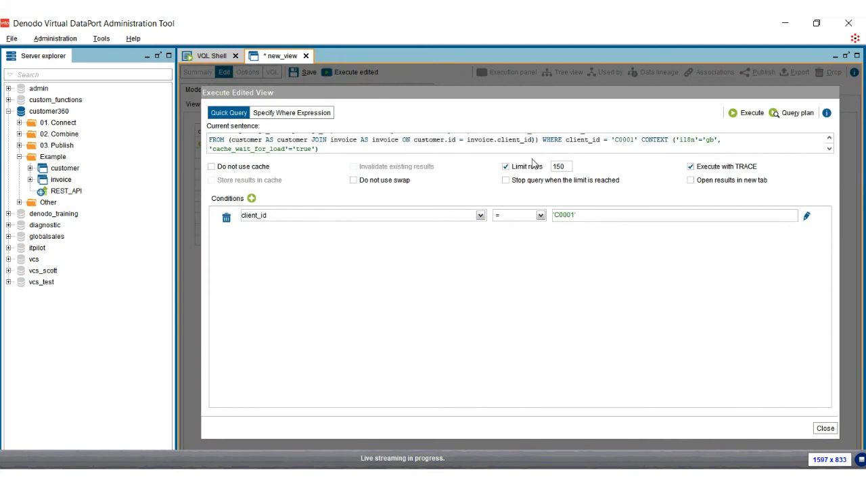
{"action": "left_click", "coordinate": [746, 115]}
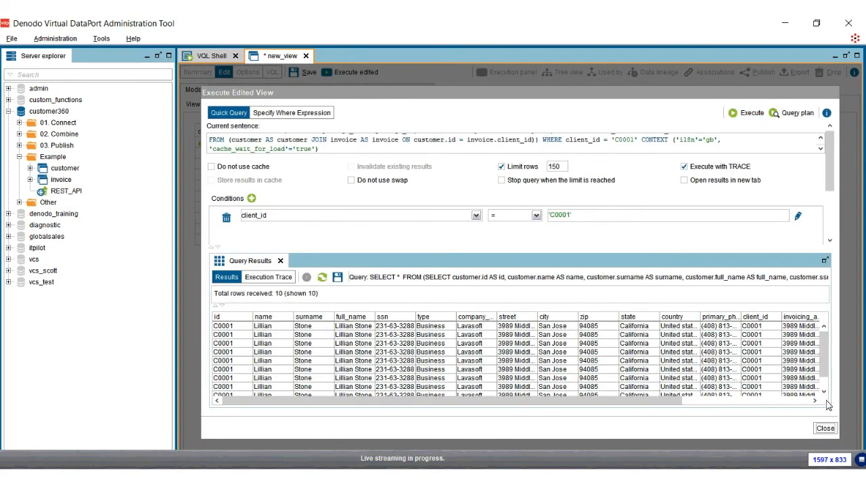
{"action": "scroll", "coordinate": [827, 376], "scroll_direction": "down", "scroll_amount": 2}
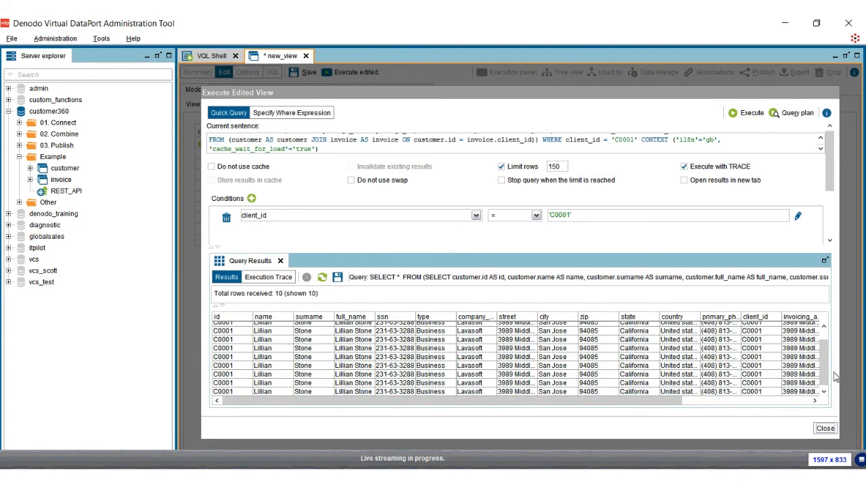
{"action": "scroll", "coordinate": [823, 344], "scroll_direction": "up", "scroll_amount": 2}
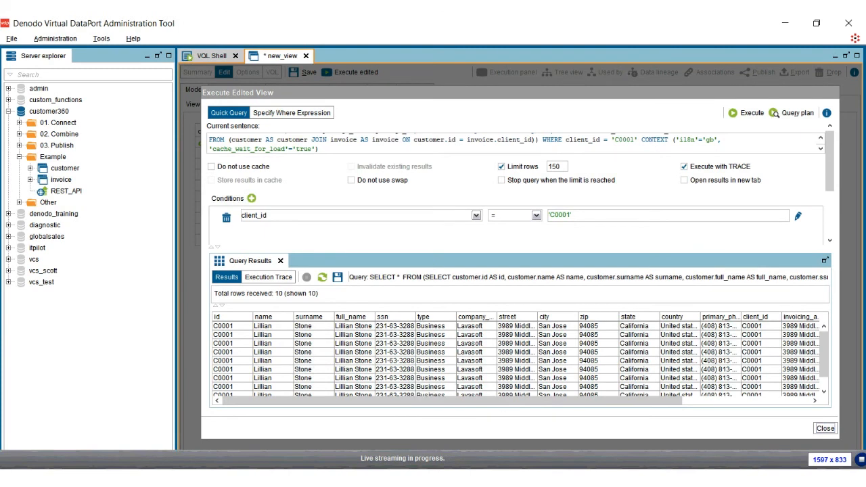
{"action": "left_click", "coordinate": [827, 432]}
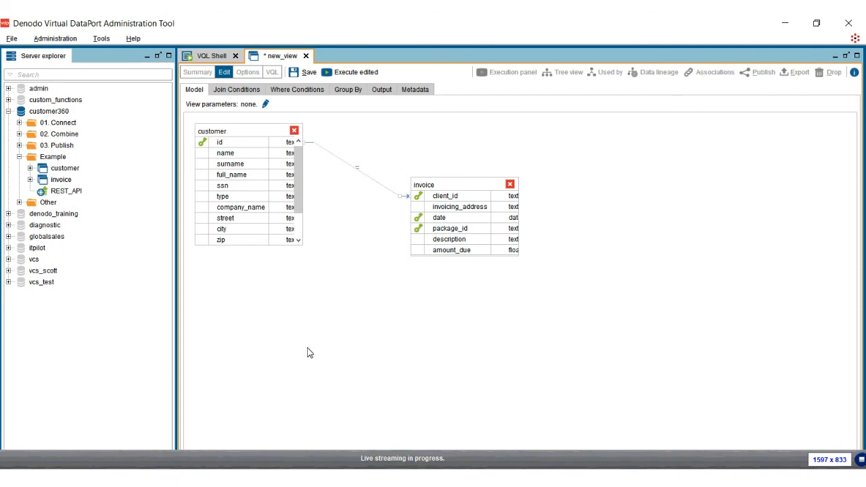
Open the REST_API web service in the Example folder and review its resources and deployment summary
{"action": "left_click", "coordinate": [74, 192]}
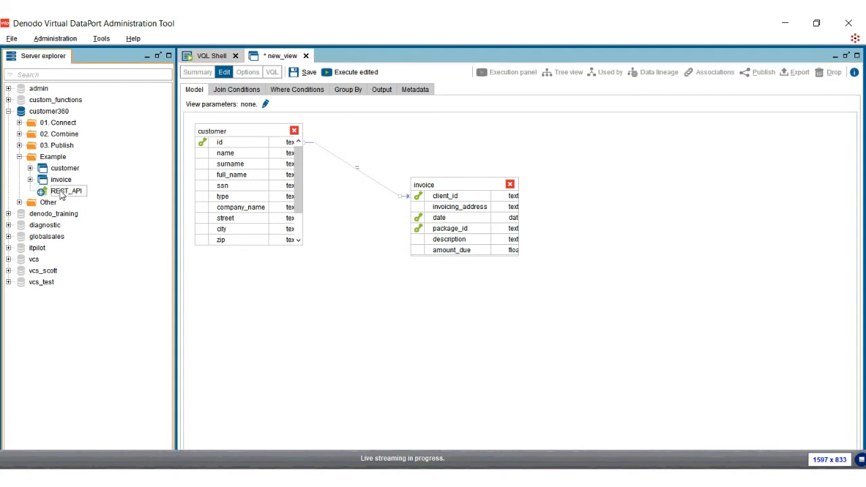
{"action": "double_click", "coordinate": [63, 193]}
{"action": "left_click", "coordinate": [223, 73]}
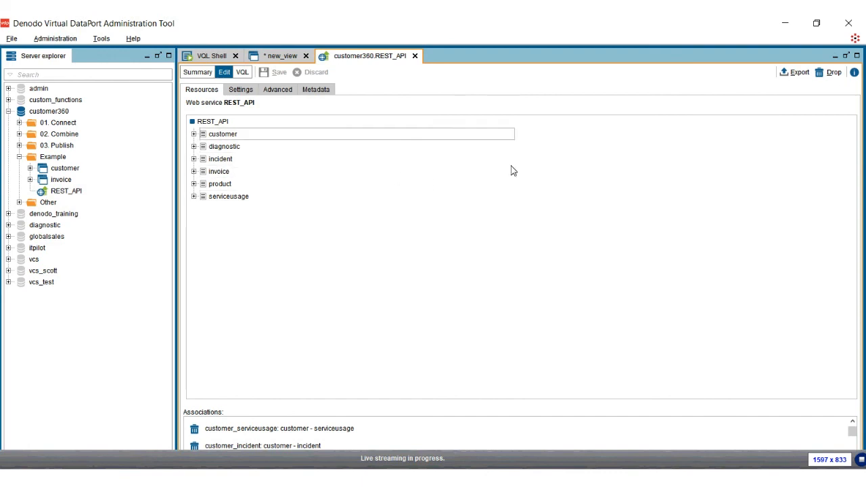
{"action": "left_click", "coordinate": [198, 72]}
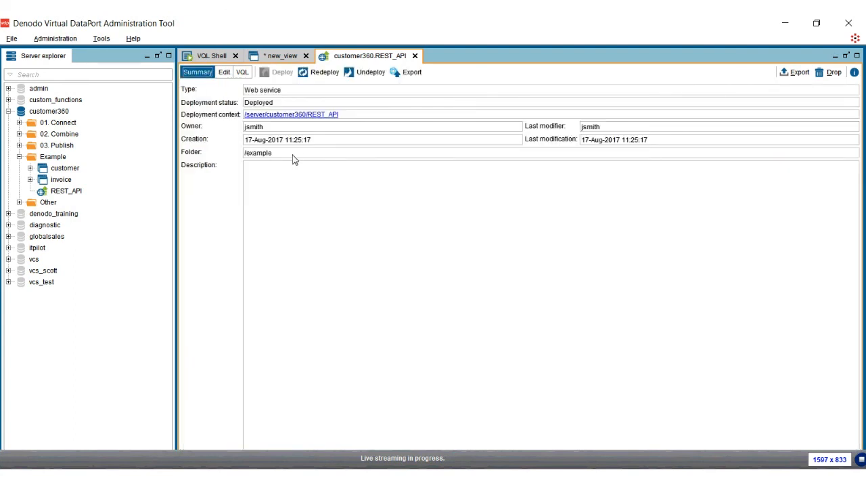
Open the deployed REST_API service in the browser and follow the first customer's invoices link from the customer view
{"action": "left_click", "coordinate": [331, 116]}
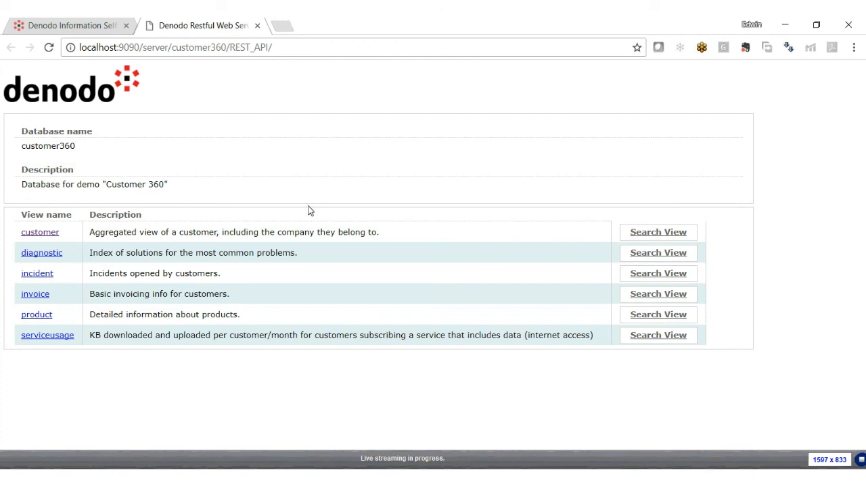
{"action": "left_click", "coordinate": [58, 234]}
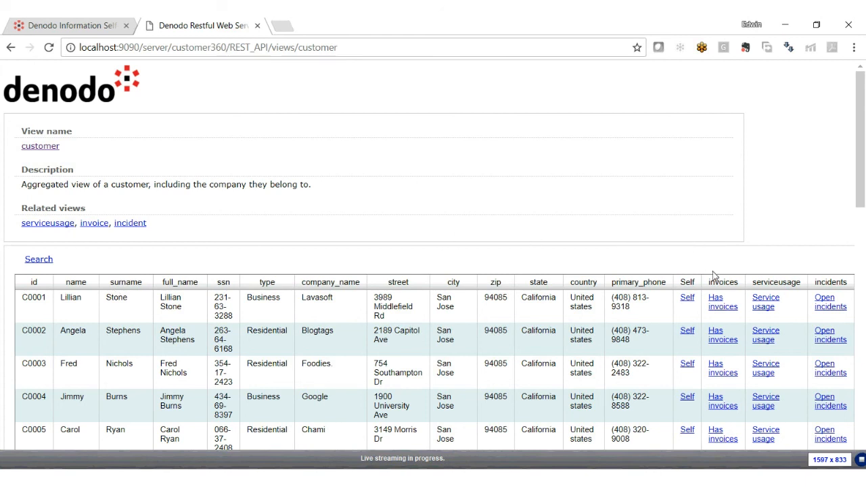
{"action": "left_click", "coordinate": [718, 310]}
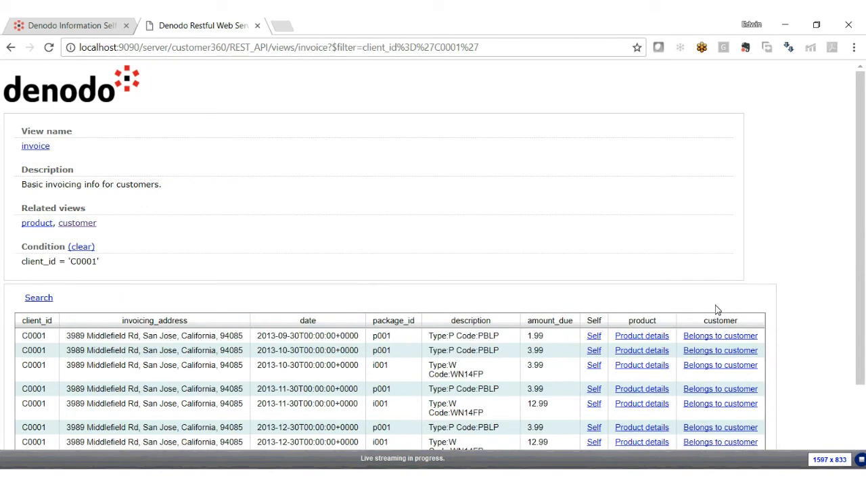
Review the customer's invoice rows and their client_id condition, and open the product details of the first invoice
{"action": "scroll", "coordinate": [667, 239], "scroll_direction": "down", "scroll_amount": 2}
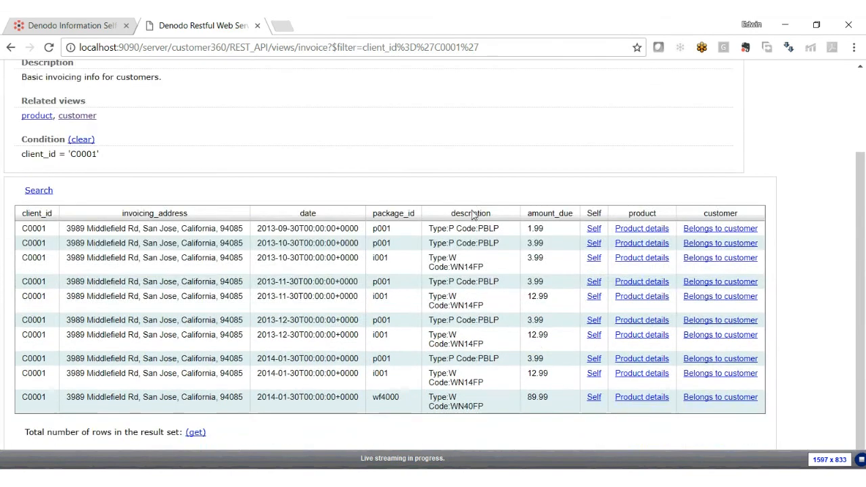
{"action": "scroll", "coordinate": [156, 223], "scroll_direction": "up", "scroll_amount": 1}
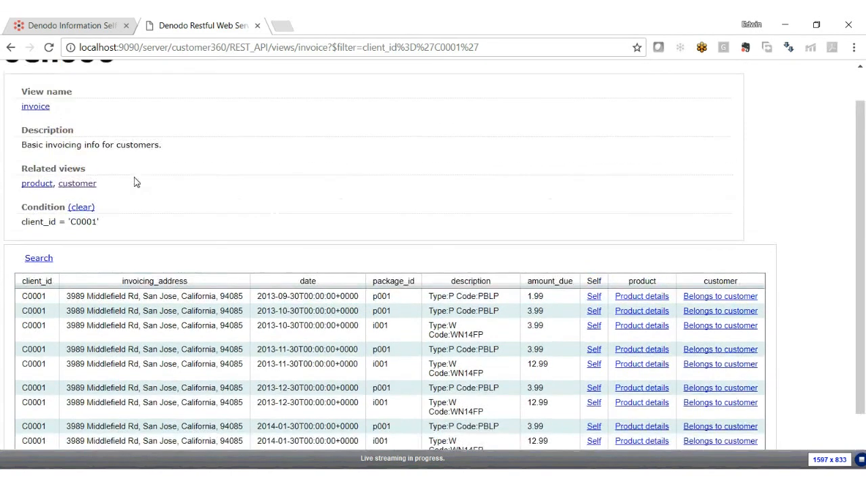
{"action": "double_click", "coordinate": [75, 223]}
{"action": "scroll", "coordinate": [207, 253], "scroll_direction": "down", "scroll_amount": 1}
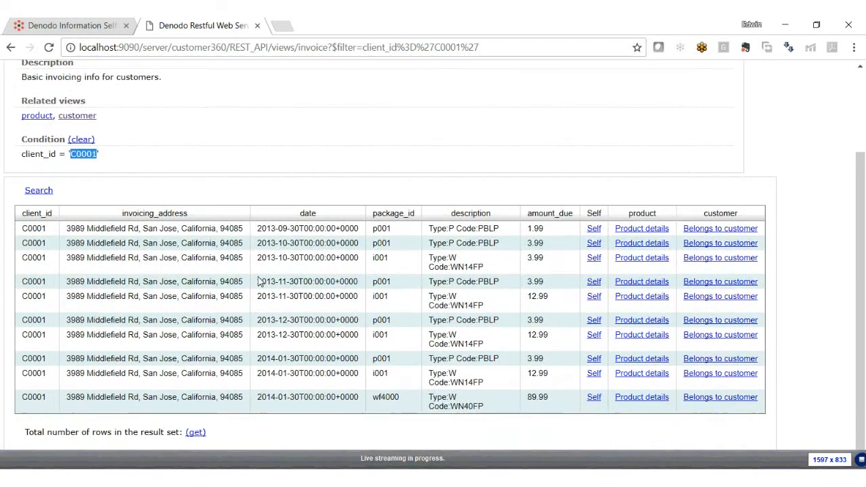
{"action": "left_click", "coordinate": [633, 231]}
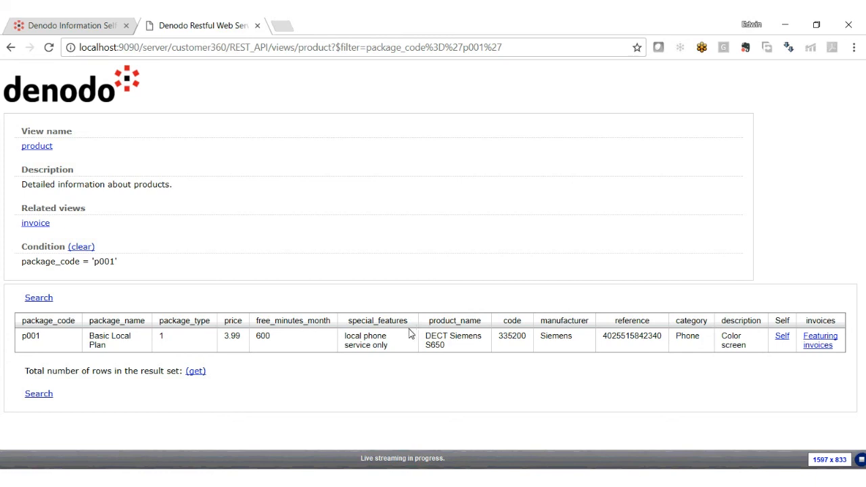
Request the product view filtered by package code p001 as JSON by appending &$format=json to the URL
{"action": "left_click", "coordinate": [540, 49]}
{"action": "left_click", "coordinate": [540, 54]}
{"action": "type", "text": "&"}
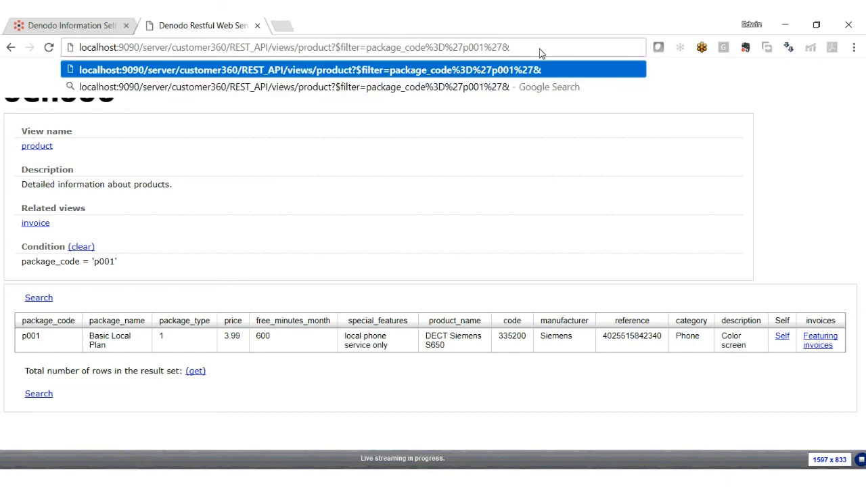
{"action": "type", "text": "$format=jsoj"}
{"action": "key", "text": "BackSpace"}
{"action": "type", "text": "n"}
{"action": "key", "text": "Return"}
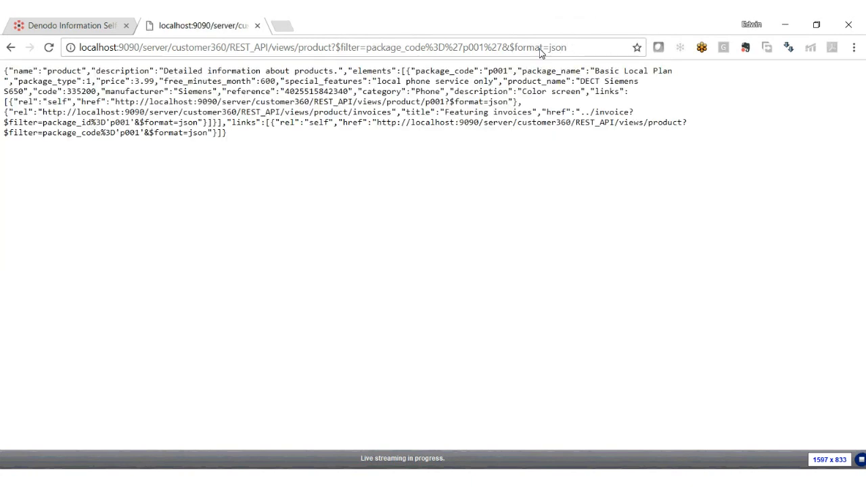
{"action": "left_click_drag", "start_coordinate": [504, 52], "coordinate": [580, 55]}
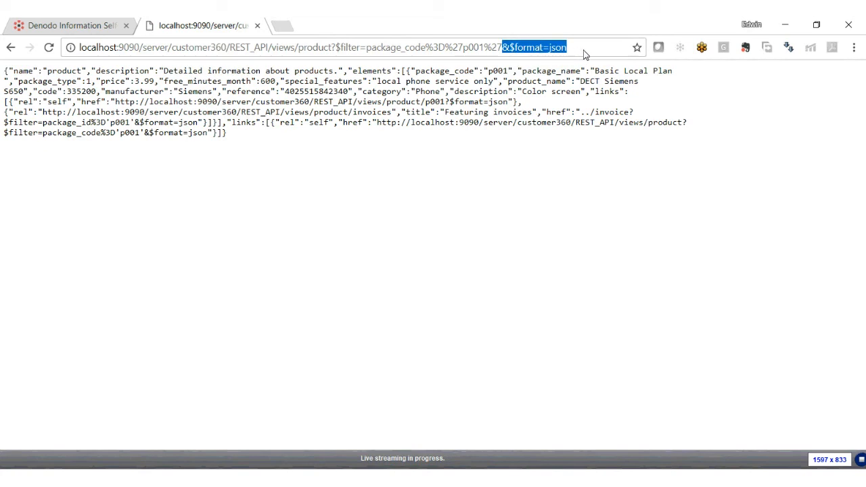
{"action": "left_click", "coordinate": [585, 54]}
{"action": "key", "text": "BackSpace"}
{"action": "key", "text": "BackSpace"}
{"action": "key", "text": "BackSpace"}
{"action": "key", "text": "BackSpace"}
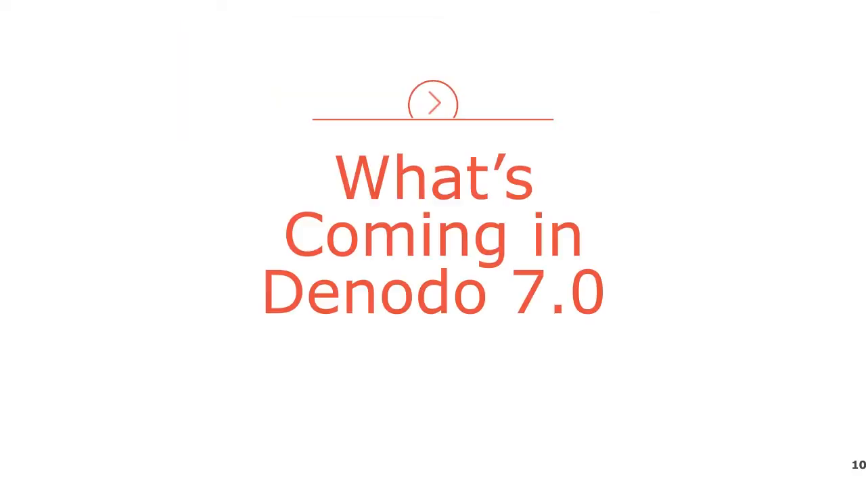